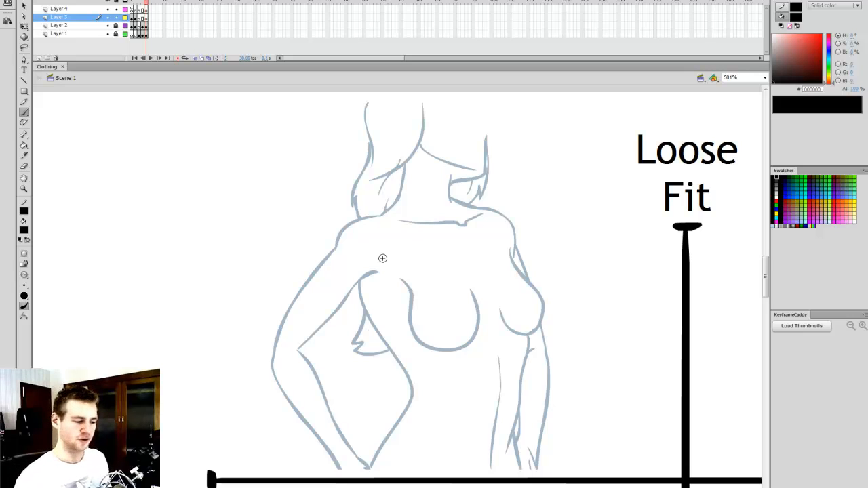
Brush a black off-the-shoulder neckline across the figure's upper chest, from the straight arm to the bent arm, on Layer 3.
left_click_drag(766, 269, 767, 270)
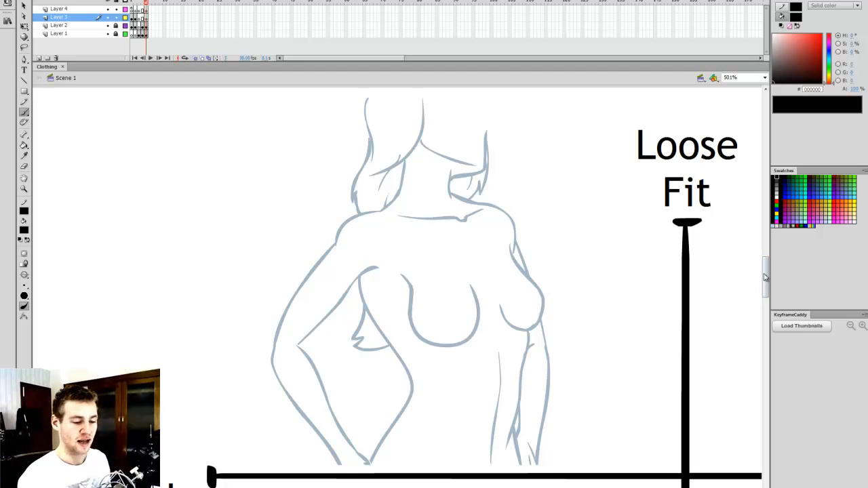
left_click_drag(766, 275, 766, 277)
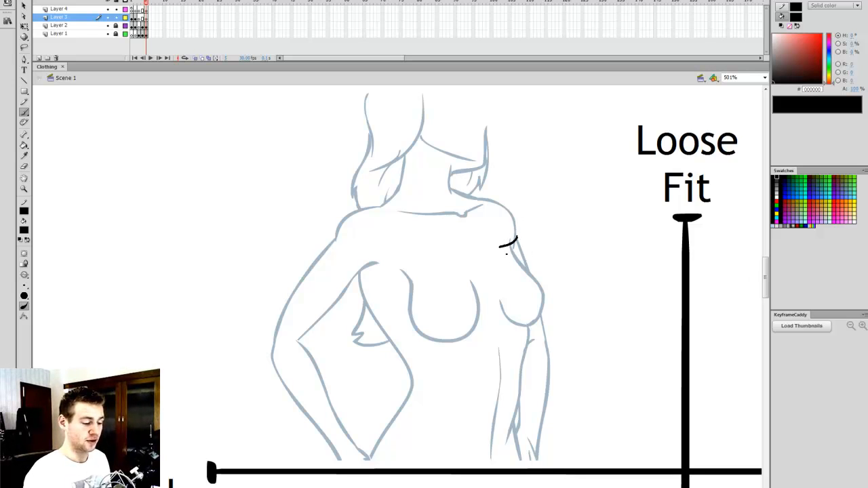
left_click_drag(500, 248, 316, 251)
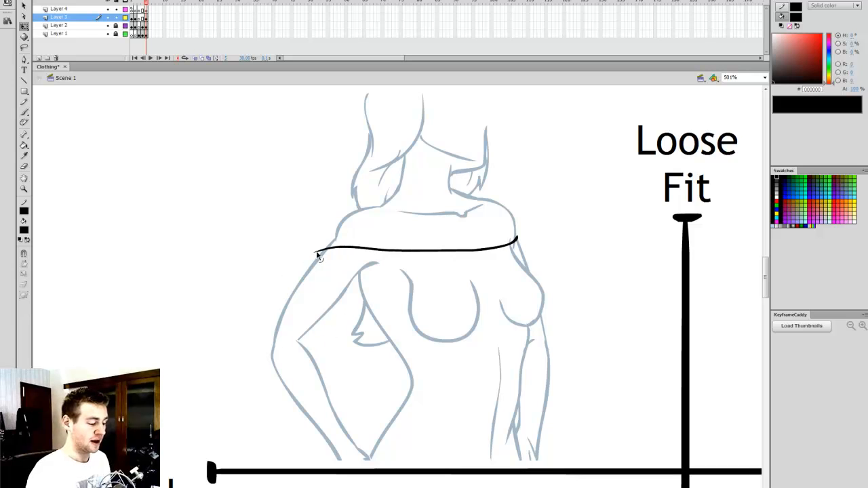
Draw the loose upper sleeve bunching over the bent arm down toward the elbow, with thin crease lines running inward.
key("b")
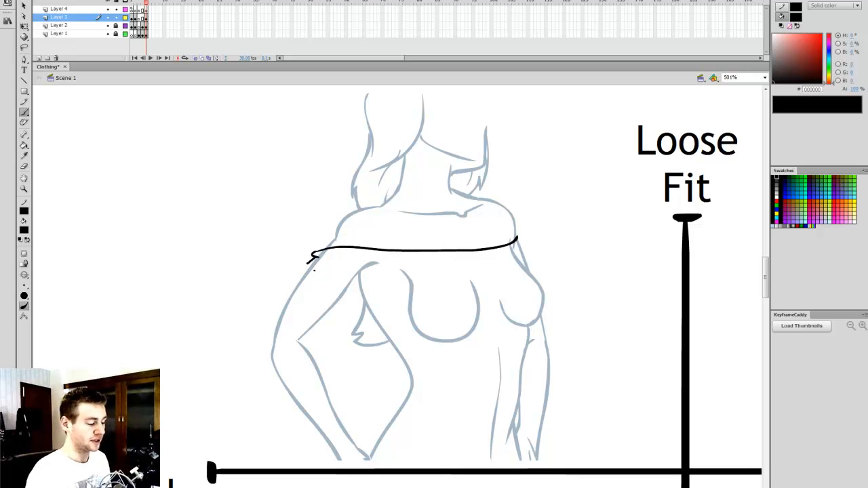
mouse_move(313, 256)
left_mouse_down()
mouse_move(302, 268)
mouse_move(385, 258)
left_mouse_up()
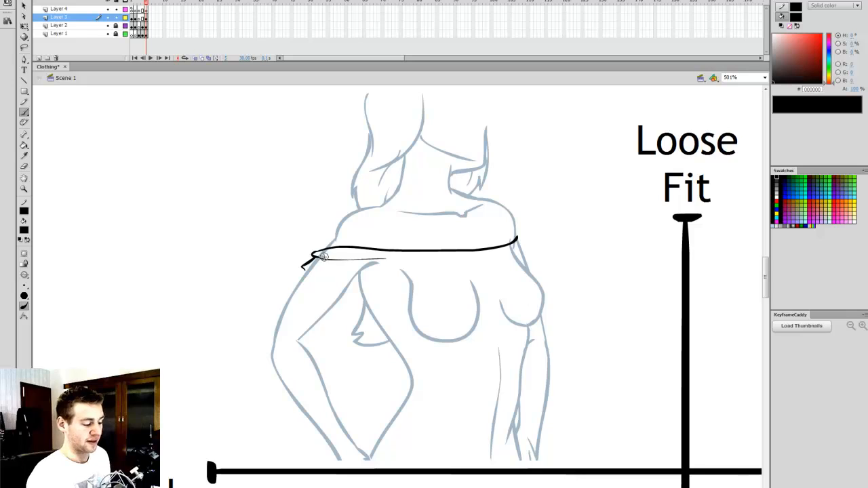
key("ctrl+z")
mouse_move(318, 257)
left_mouse_down()
mouse_move(303, 290)
mouse_move(276, 313)
left_mouse_up()
left_click_drag(305, 270, 363, 264)
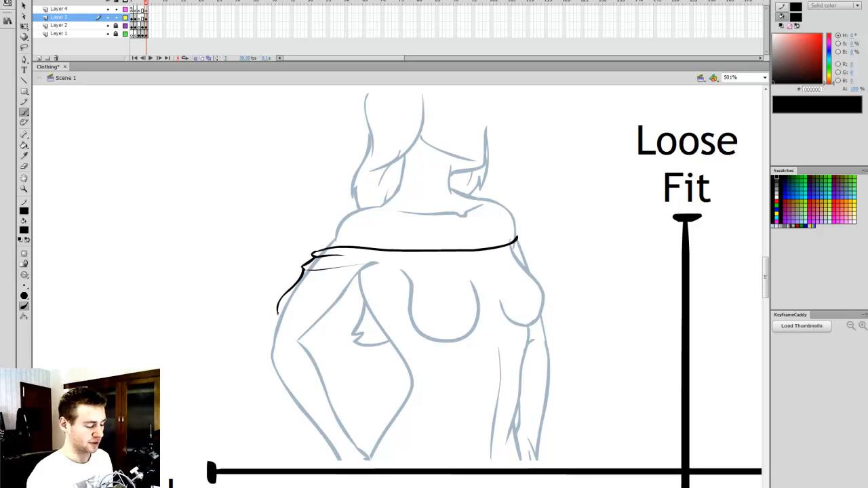
left_click_drag(275, 316, 354, 288)
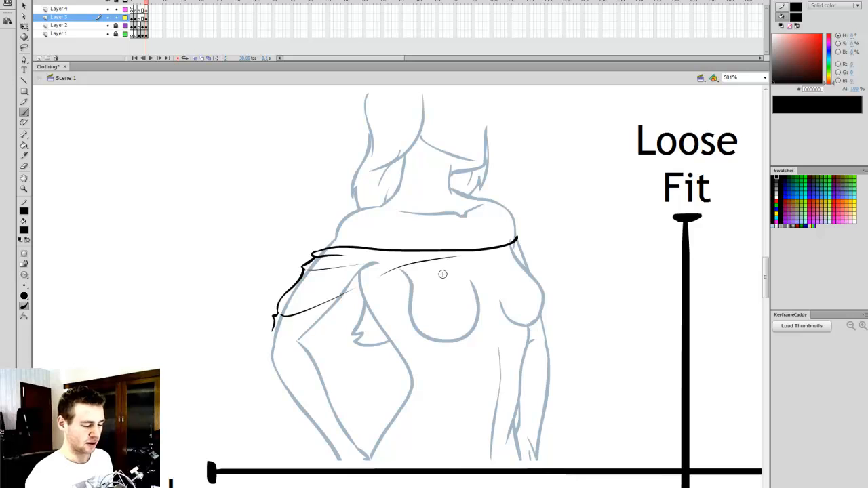
Add thin curved fold lines across the chest below the neckline and gathered fabric at the straight arm's shoulder.
mouse_move(380, 274)
left_mouse_down()
mouse_move(469, 255)
mouse_move(529, 264)
mouse_move(462, 259)
mouse_move(389, 313)
left_mouse_up()
key("ctrl+z")
left_click_drag(441, 263, 388, 300)
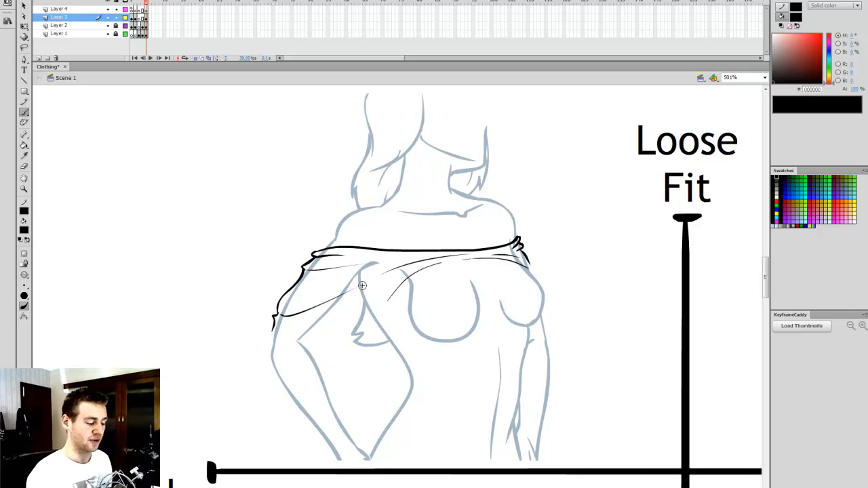
Draw the sleeve's outer edge around the bent elbow and its inner edge from the armpit to the elbow crook.
left_click_drag(348, 297, 270, 363)
key("ctrl+z")
key("ctrl+z")
left_click_drag(274, 316, 273, 368)
mouse_move(290, 337)
left_mouse_down()
mouse_move(356, 301)
mouse_move(325, 317)
mouse_move(355, 289)
left_mouse_up()
Outline the loose sleeve along both sides of the bent forearm, ending in a wavy cuff above the wrist.
left_click_drag(309, 347, 330, 400)
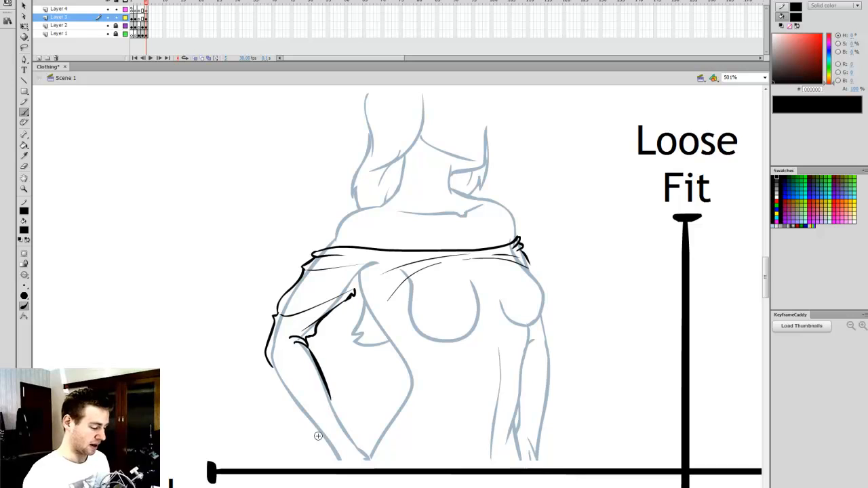
mouse_move(272, 367)
left_mouse_down()
mouse_move(301, 440)
mouse_move(333, 439)
left_mouse_up()
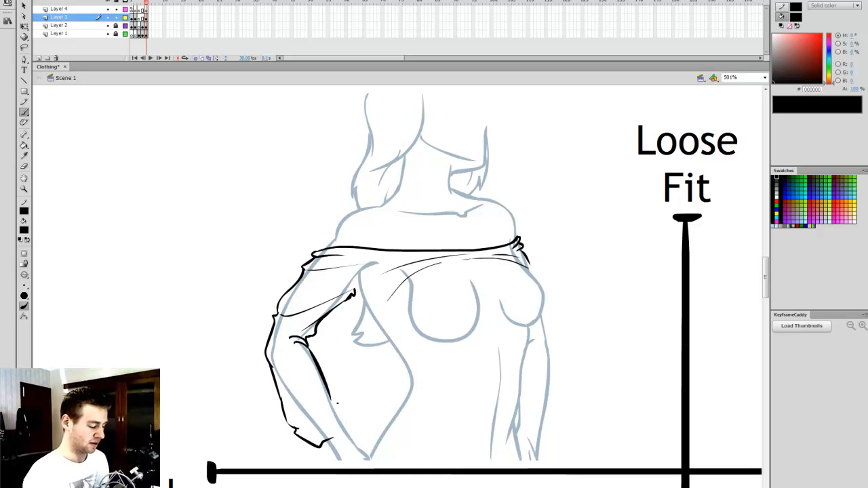
left_click_drag(331, 399, 347, 426)
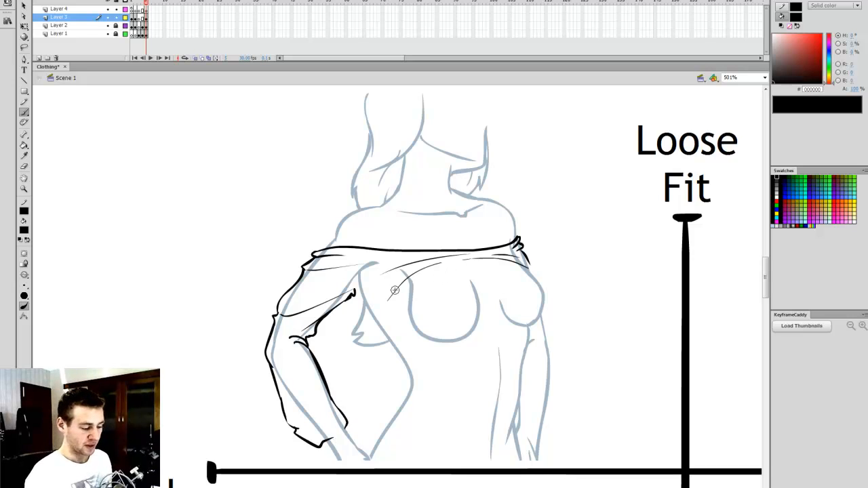
Erase the thin fold lines across the chest below the neckline.
key("e")
left_click_drag(387, 300, 441, 263)
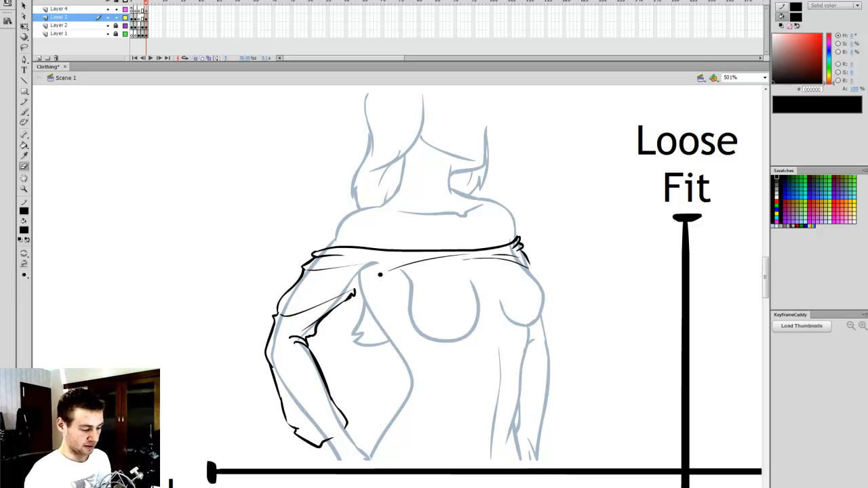
mouse_move(381, 274)
left_mouse_down()
mouse_move(434, 257)
mouse_move(508, 255)
left_mouse_up()
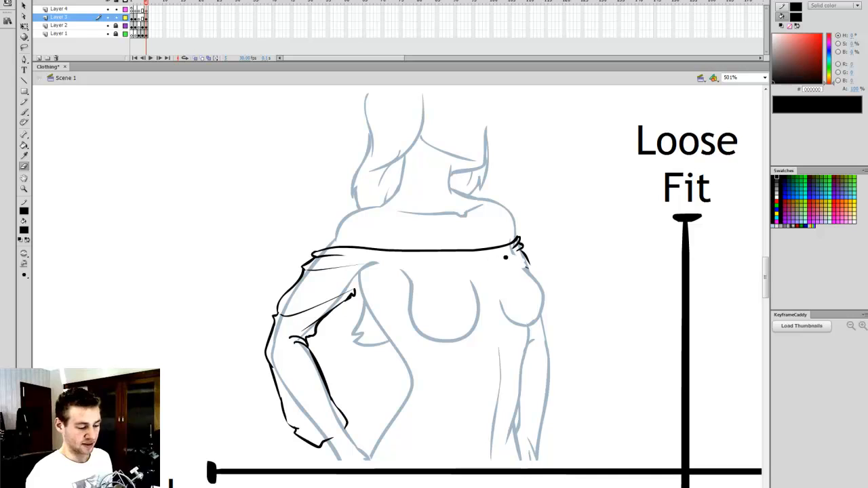
Draw the top's side edge from the straight arm's shoulder over the bust, hanging loosely to the start of a wavy hem.
key("b")
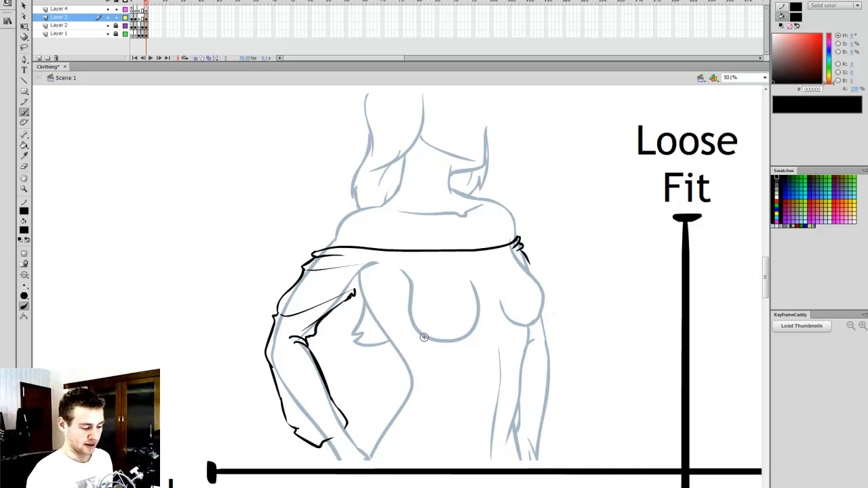
left_click_drag(513, 249, 539, 279)
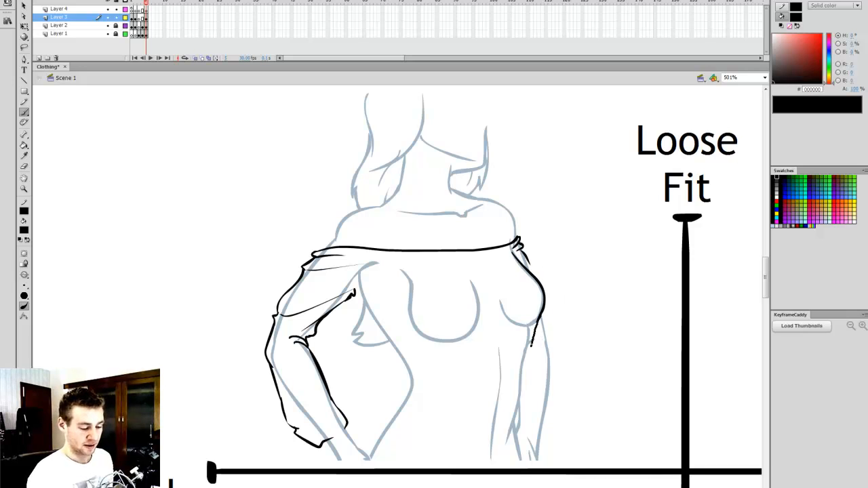
left_click_drag(531, 346, 520, 369)
key("ctrl+z")
left_click_drag(540, 317, 536, 362)
key("ctrl+z")
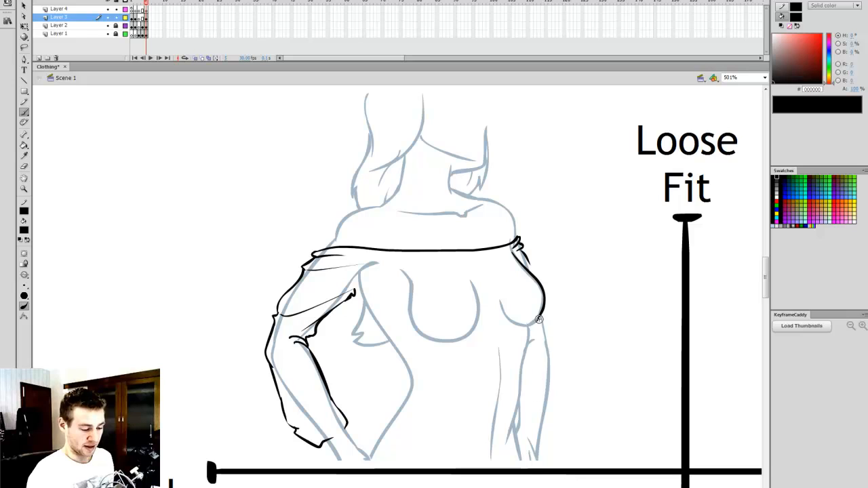
mouse_move(541, 313)
left_mouse_down()
mouse_move(542, 363)
mouse_move(529, 353)
mouse_move(520, 382)
mouse_move(481, 389)
left_mouse_up()
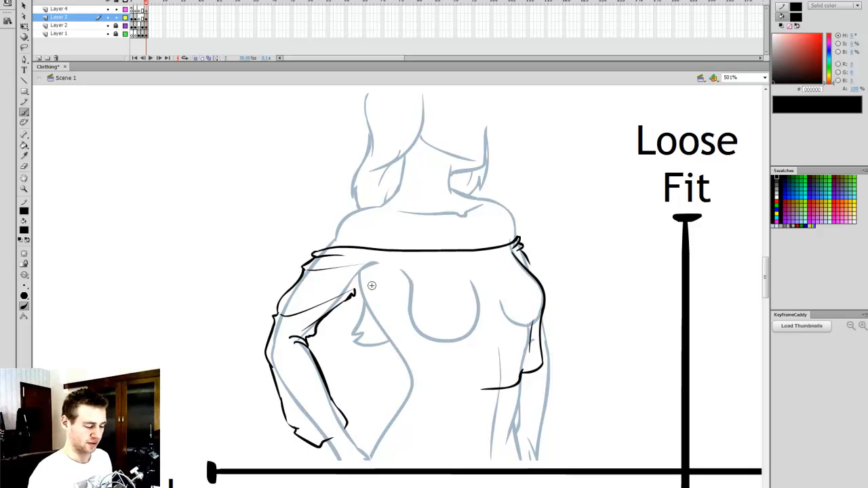
Draw the top's other side from the bent arm's armpit, close the wavy hem, and check the garment with Layer 2 briefly hidden.
mouse_move(373, 331)
left_mouse_down()
mouse_move(371, 365)
mouse_move(427, 384)
mouse_move(468, 385)
left_mouse_up()
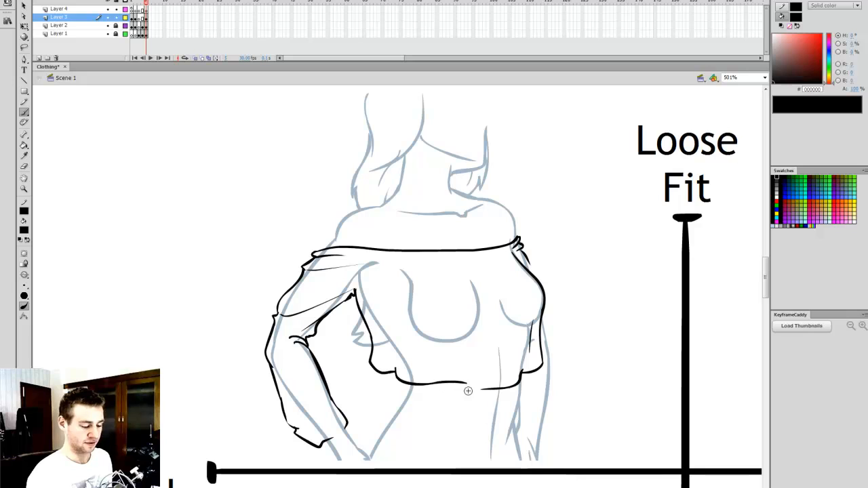
key("ctrl+z")
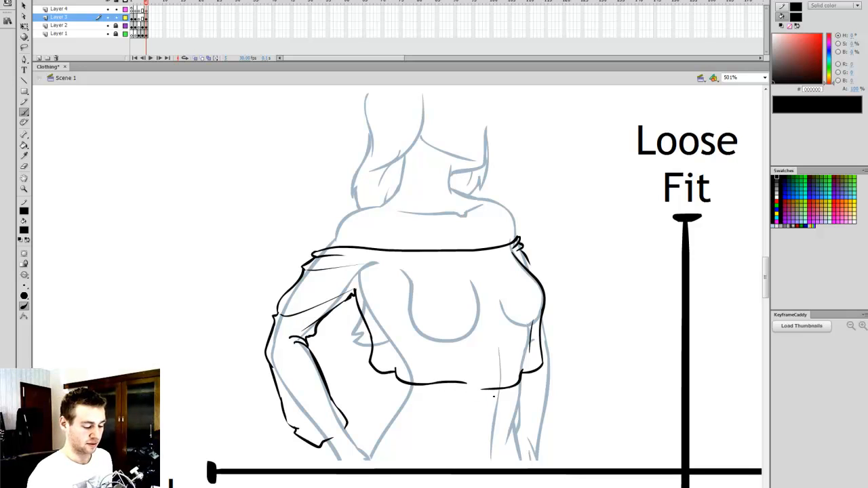
left_click_drag(475, 388, 481, 389)
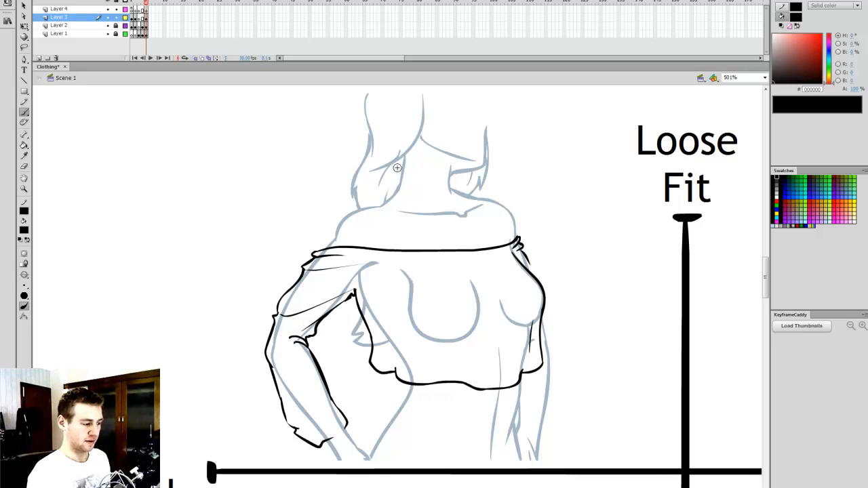
left_click(107, 26)
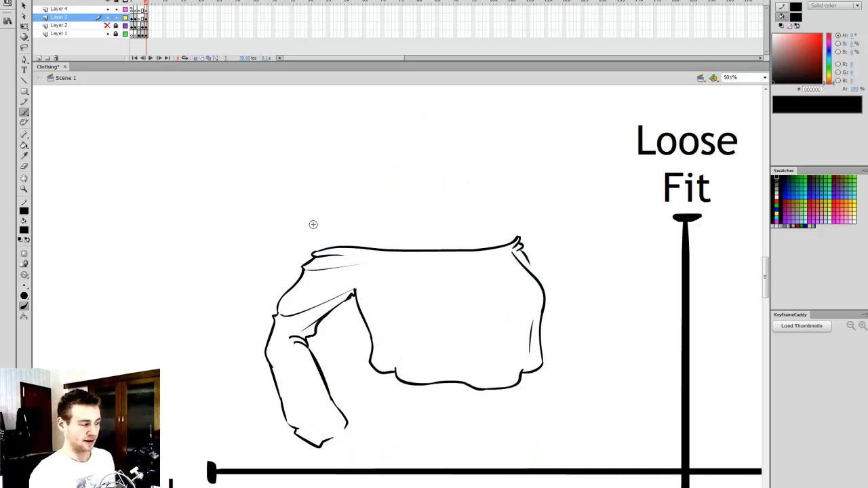
left_click(107, 25)
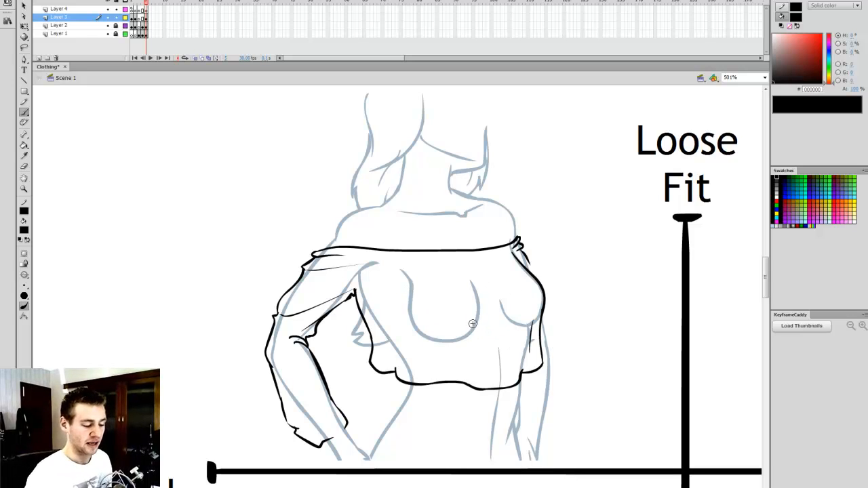
Add thin vertical folds falling from the bust toward the hem, plus a longer fold from the bent arm's armpit.
left_click_drag(472, 327, 466, 375)
left_click_drag(406, 305, 406, 371)
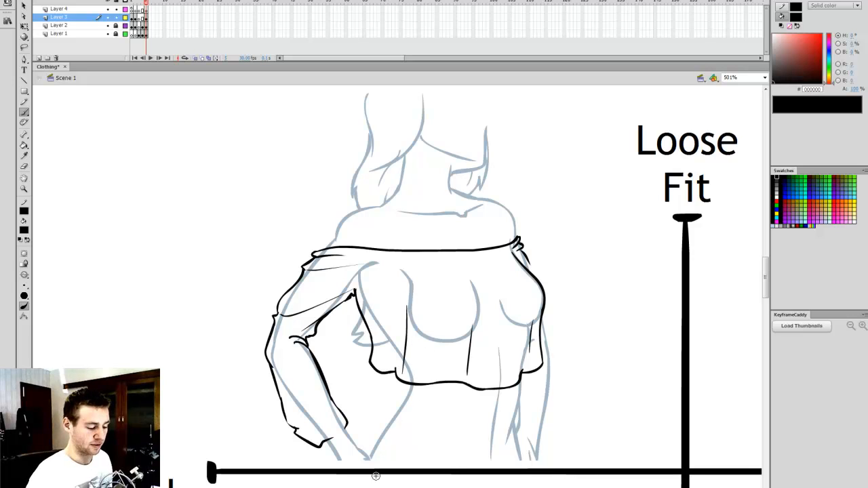
left_click_drag(503, 309, 502, 377)
key("ctrl+z")
left_click_drag(502, 303, 501, 372)
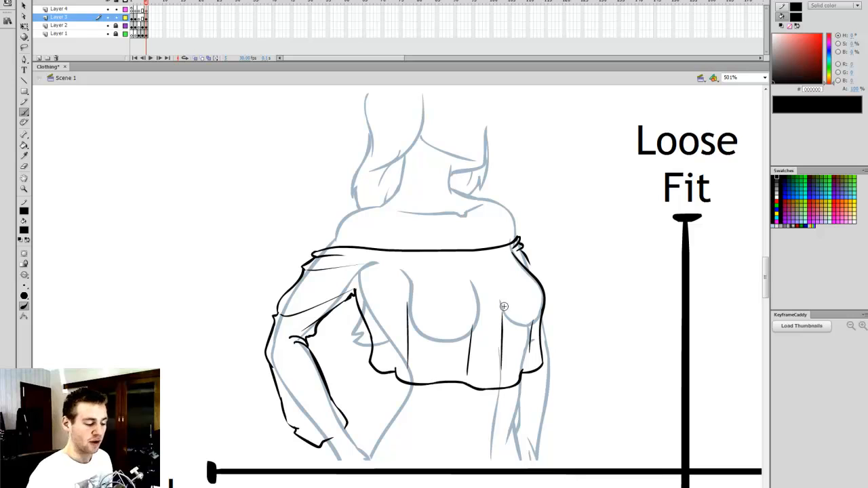
mouse_move(369, 274)
left_mouse_down()
mouse_move(359, 281)
mouse_move(391, 352)
left_mouse_up()
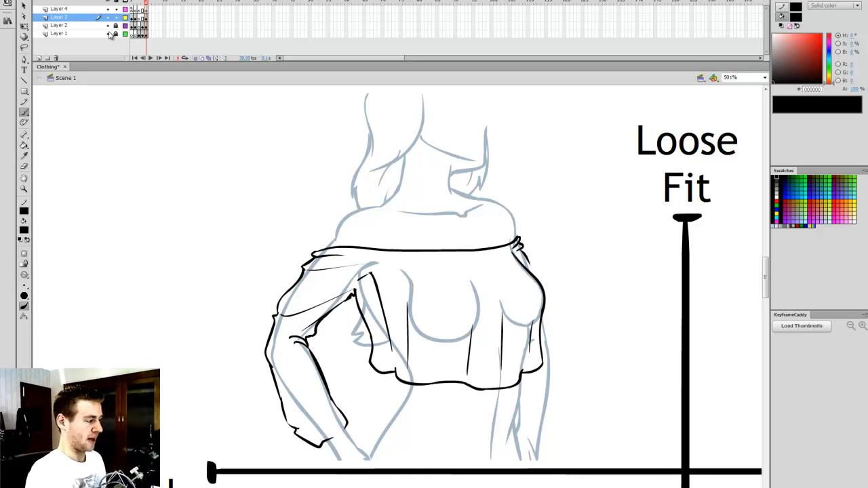
Hide Layer 1 and Layer 2 so only the clothing line art is displayed.
left_click_drag(108, 33, 108, 25)
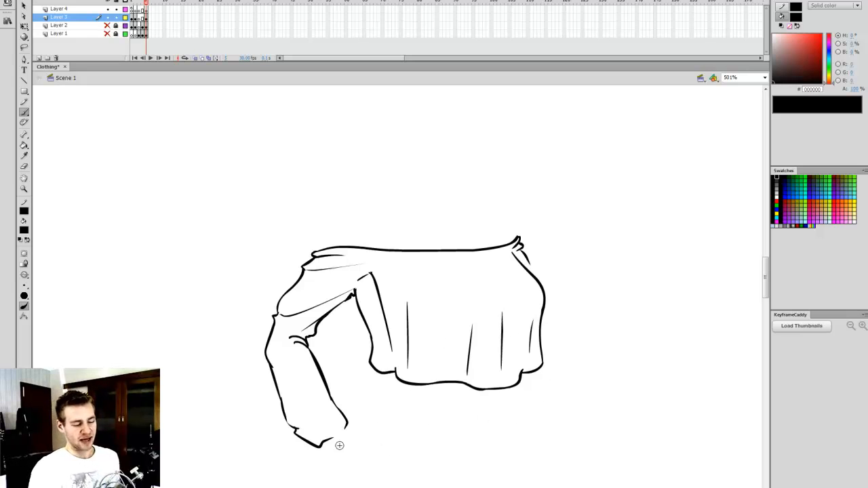
left_click_drag(768, 292, 768, 294)
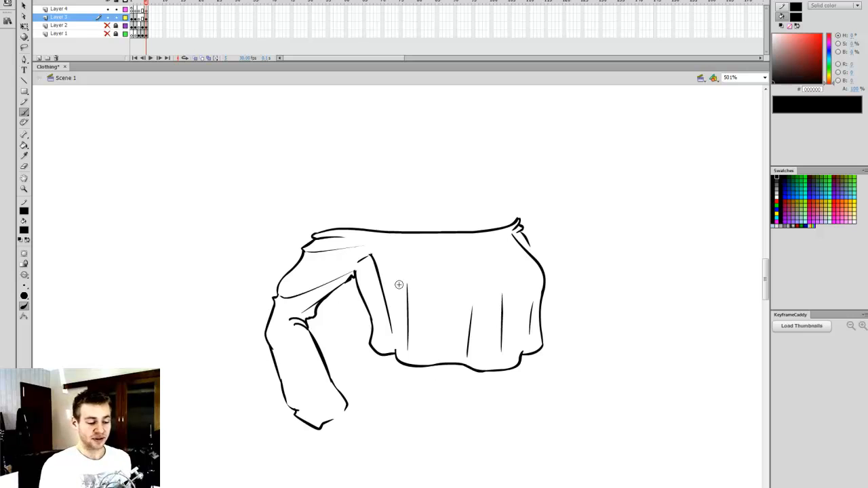
mouse_move(396, 281)
left_mouse_down()
mouse_move(491, 309)
mouse_move(484, 265)
mouse_move(493, 303)
mouse_move(543, 283)
left_mouse_up()
key("ctrl+z")
key("ctrl+z")
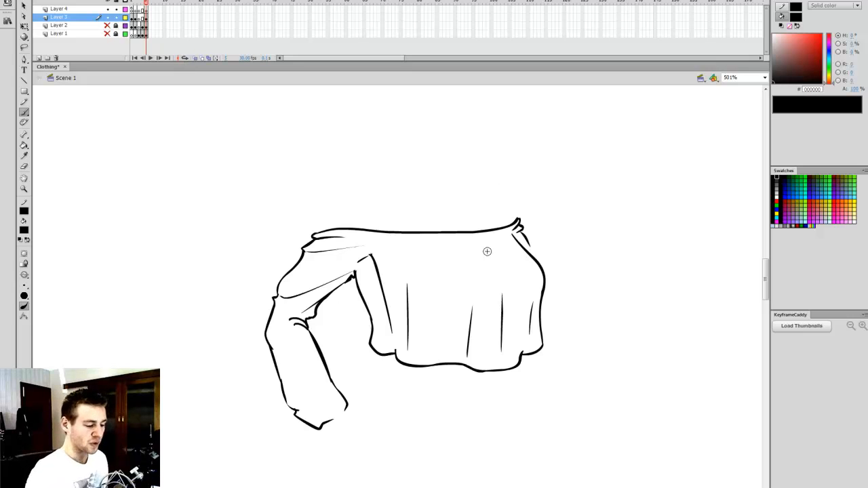
Draw two shallow sagging folds beneath the neckline, one below the other, and show Layer 1 and Layer 2 again.
left_click_drag(447, 238, 491, 236)
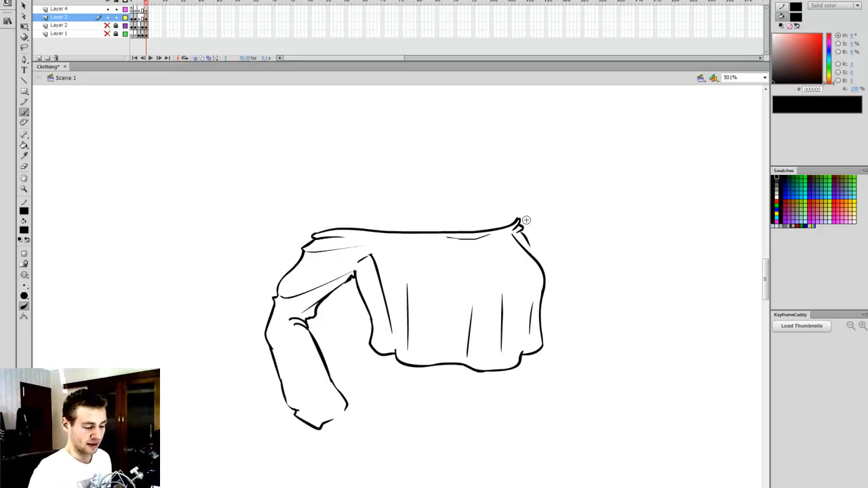
left_click_drag(423, 239, 489, 245)
key("ctrl+z")
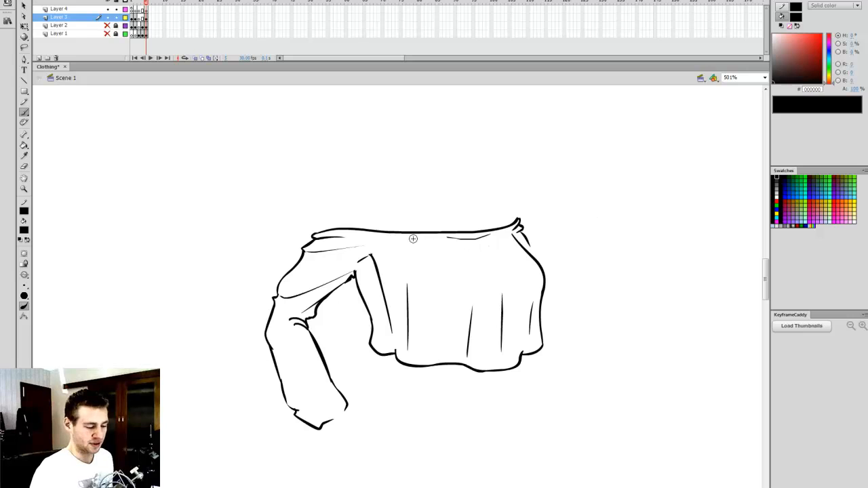
mouse_move(415, 238)
left_mouse_down()
mouse_move(487, 258)
mouse_move(502, 234)
left_mouse_up()
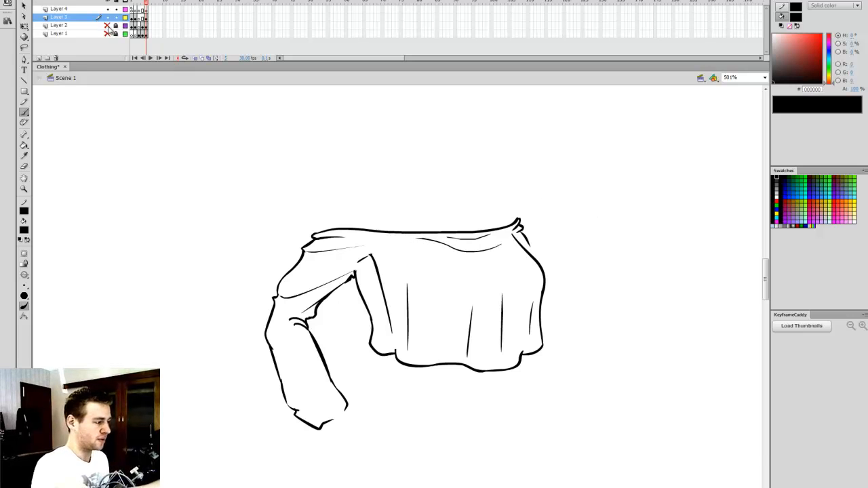
left_click_drag(107, 26, 107, 34)
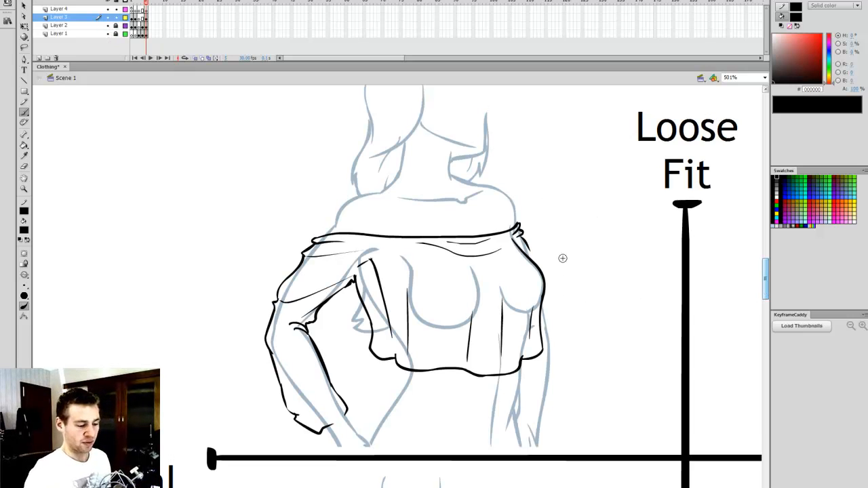
Bring the unclothed figure on the other side of the vertical Loose Fit axis into view.
left_click_drag(766, 292, 765, 285)
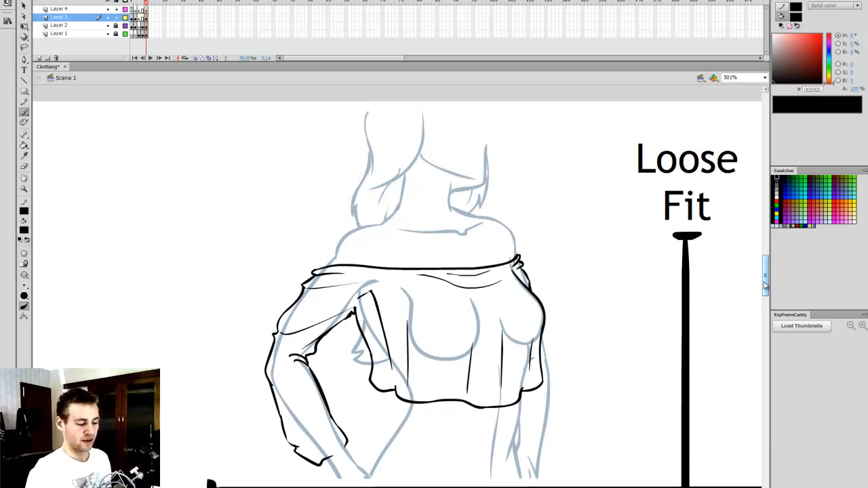
key("v")
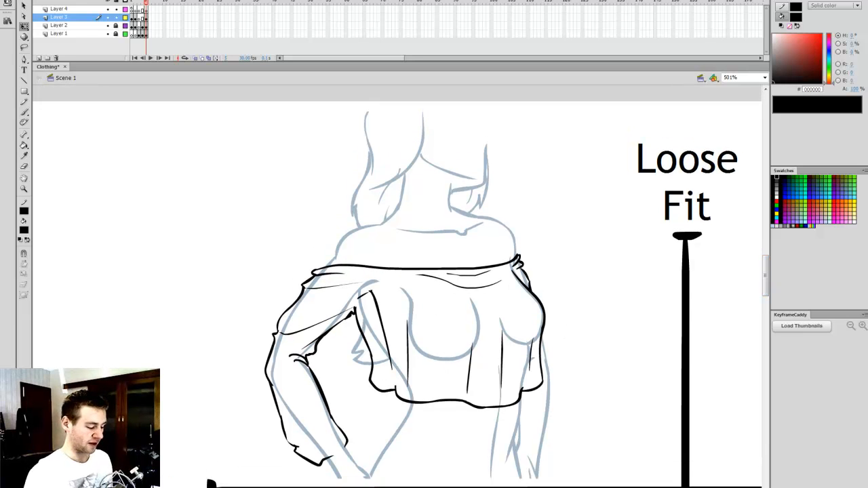
scroll(397, 291, "right", 8)
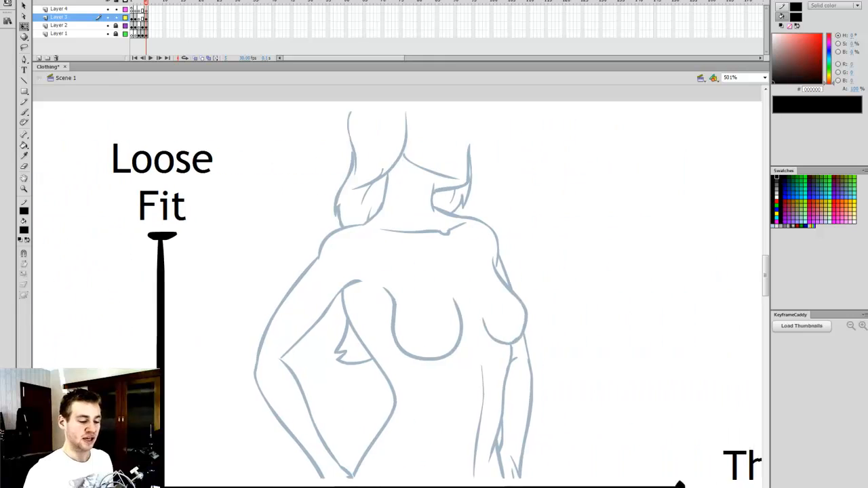
Draw a thick turtleneck collar around the figure's neck with the Brush tool, with a front curve and rolled sides.
left_click_drag(448, 487, 453, 487)
key("b")
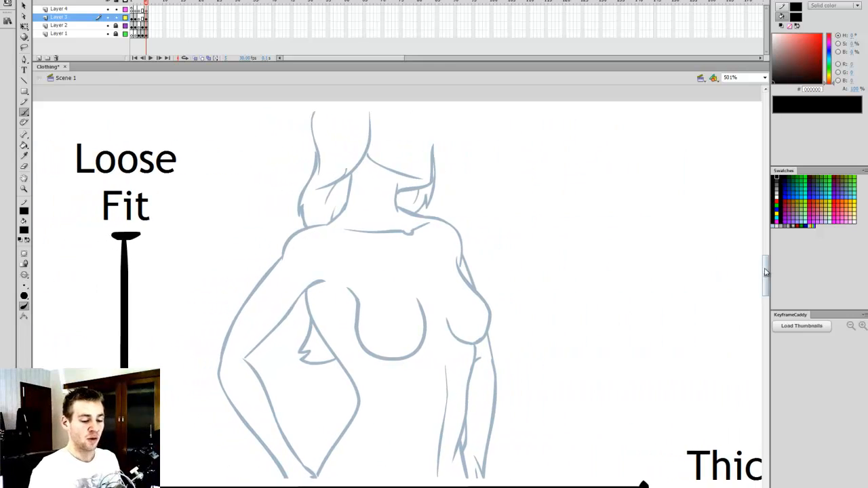
left_click_drag(765, 271, 764, 273)
left_click_drag(453, 487, 450, 487)
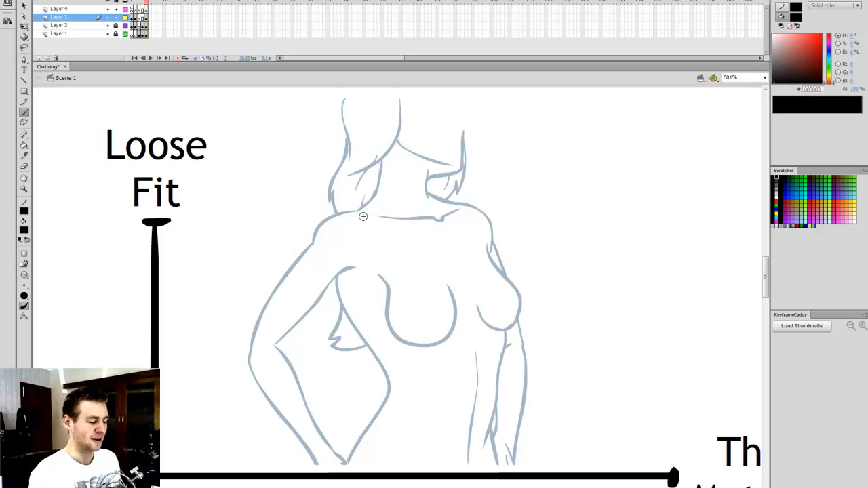
mouse_move(371, 206)
left_mouse_down()
mouse_move(375, 184)
mouse_move(387, 185)
mouse_move(371, 182)
mouse_move(391, 203)
mouse_move(440, 202)
left_mouse_up()
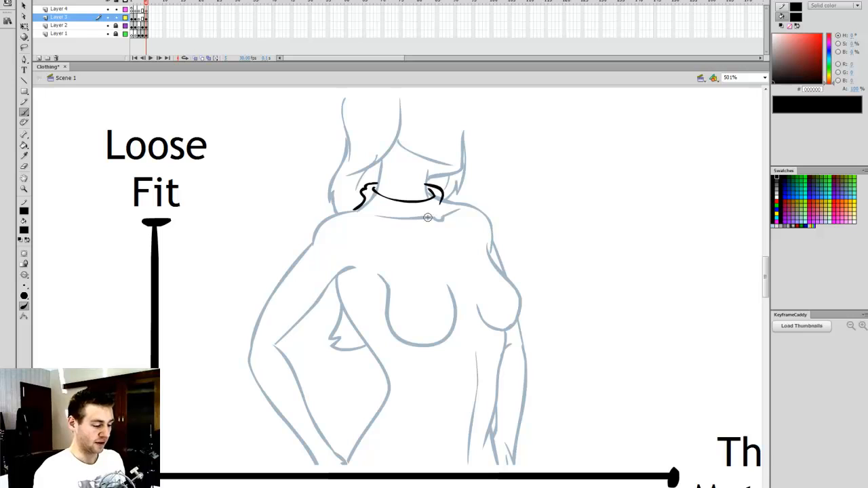
left_click_drag(362, 196, 393, 213)
key("ctrl+z")
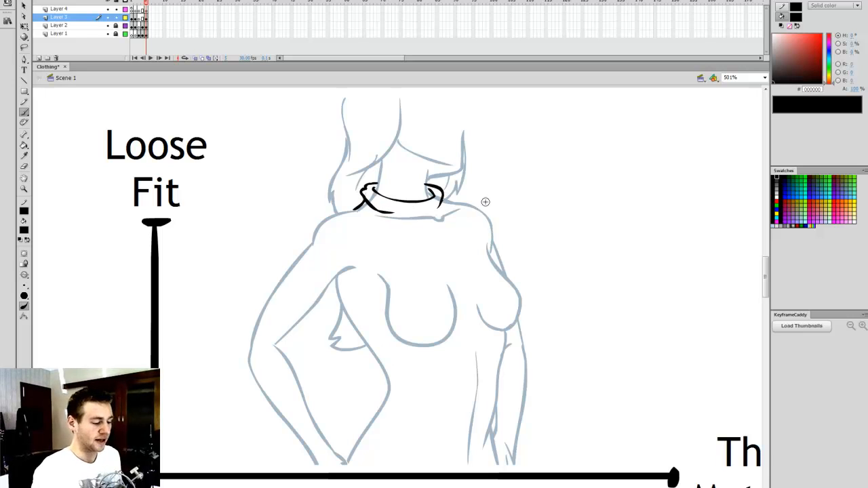
Outline both shoulders from the collar and run the bent arm's outer sleeve edge down to the elbow, close to the body.
scroll(397, 292, "left", 1)
scroll(410, 476, "left", 9)
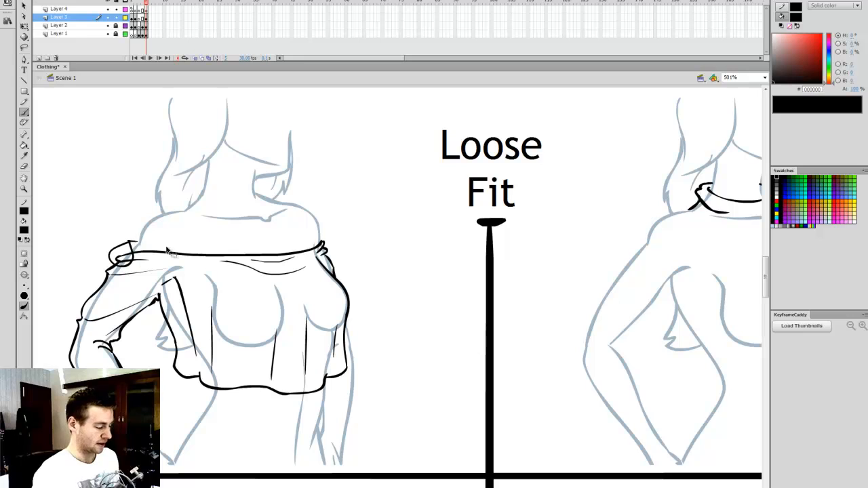
scroll(558, 334, "right", 8)
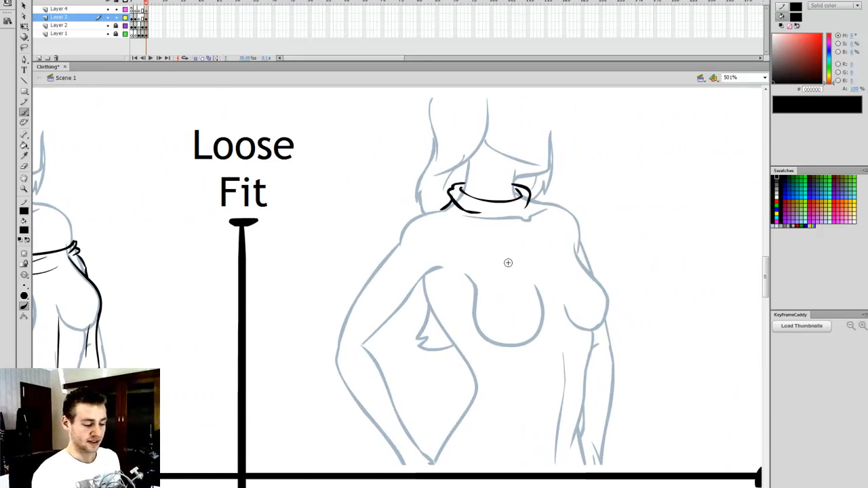
scroll(440, 190, "right", 3)
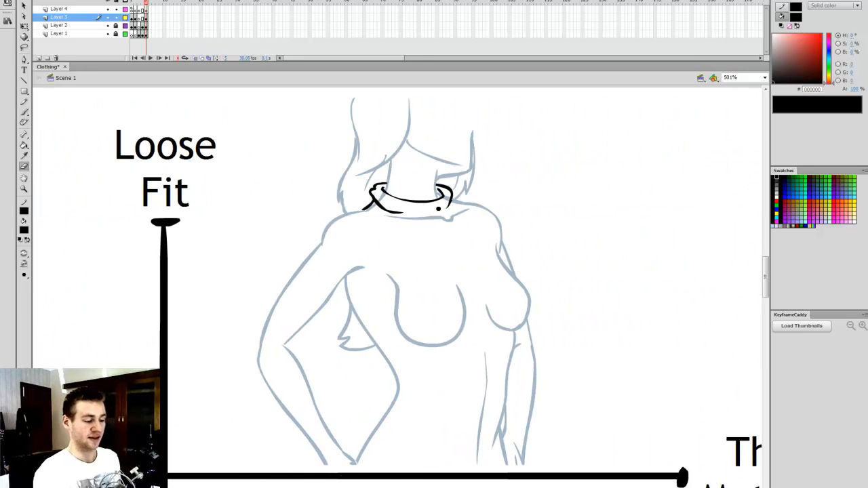
key("b")
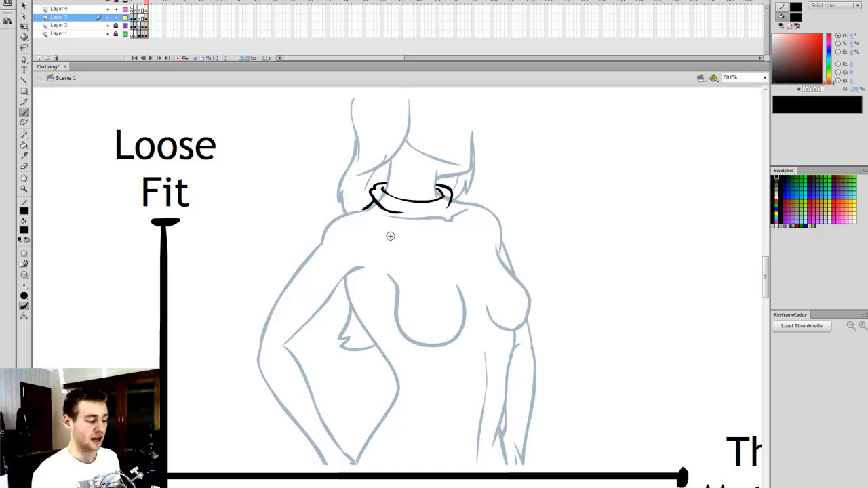
left_click_drag(332, 218, 310, 251)
key("ctrl+z")
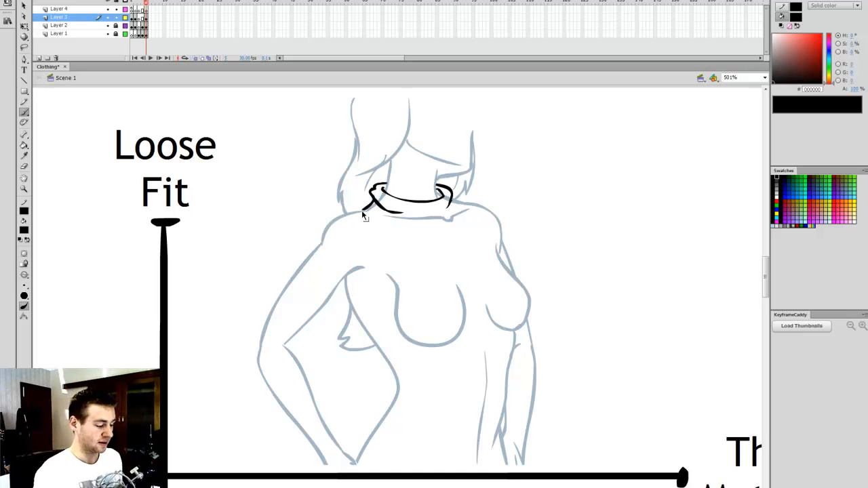
left_click_drag(365, 207, 313, 251)
key("ctrl+z")
mouse_move(361, 209)
left_mouse_down()
mouse_move(335, 220)
mouse_move(317, 243)
mouse_move(270, 346)
left_mouse_up()
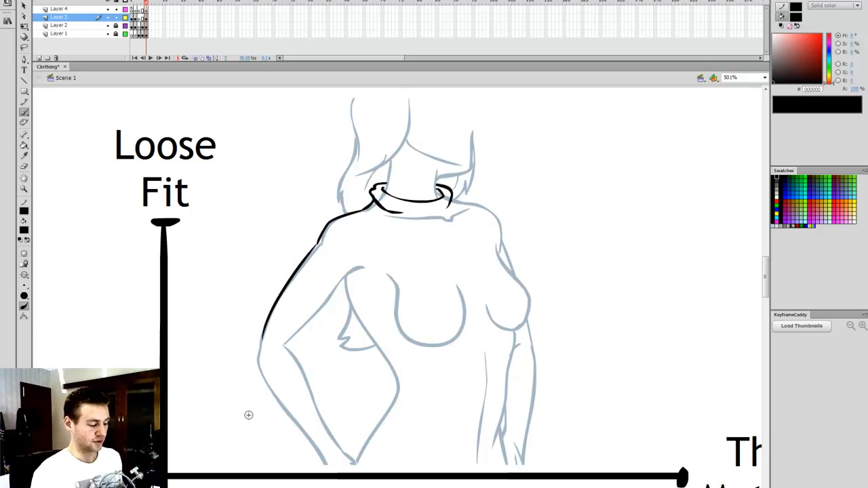
key("ctrl+z")
left_click_drag(326, 241, 255, 354)
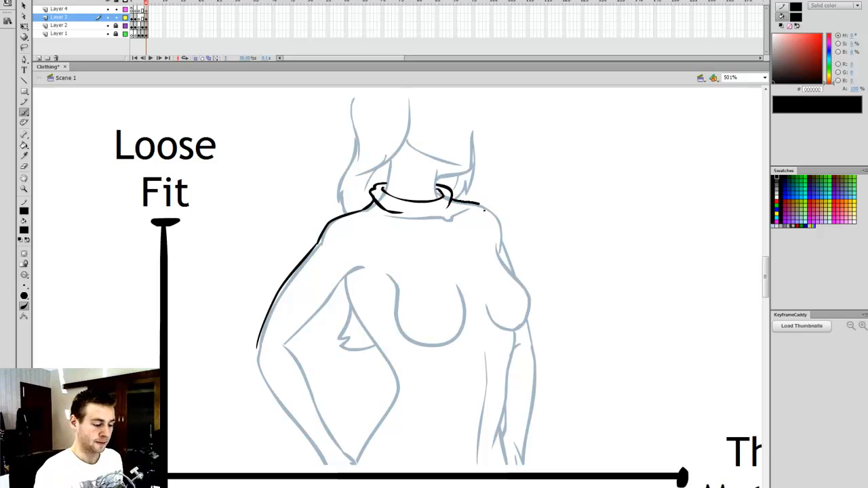
left_click_drag(510, 234, 505, 248)
Draw the bent arm's inner sleeve from armpit to wrist with a pinched elbow fold, complete the outer forearm edge, and add the cuff.
left_click_drag(766, 290, 766, 292)
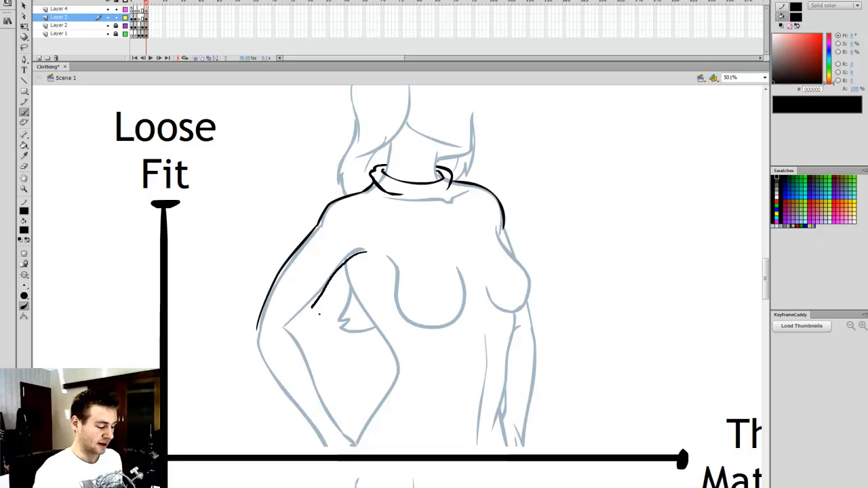
mouse_move(319, 314)
left_mouse_down()
mouse_move(299, 315)
mouse_move(308, 332)
mouse_move(287, 329)
mouse_move(311, 347)
mouse_move(315, 388)
left_mouse_up()
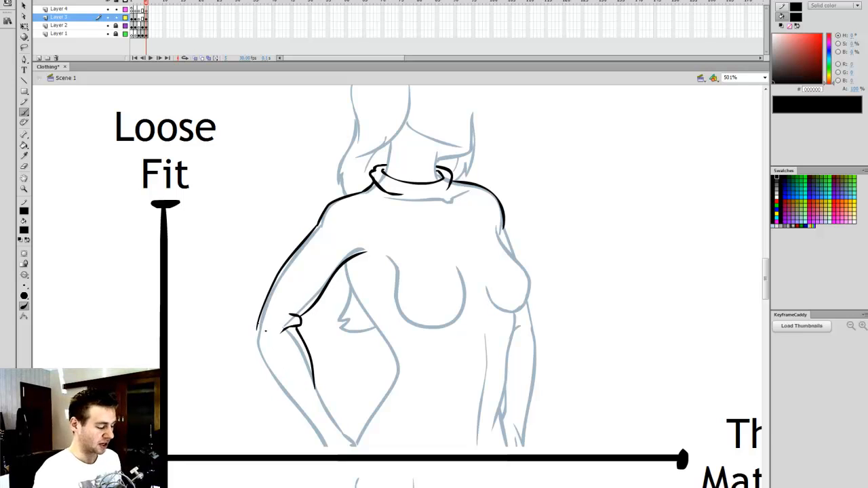
mouse_move(256, 350)
left_mouse_down()
mouse_move(279, 389)
mouse_move(319, 378)
mouse_move(343, 424)
left_mouse_up()
key("ctrl+z")
mouse_move(314, 373)
left_mouse_down()
mouse_move(344, 430)
mouse_move(299, 420)
left_mouse_up()
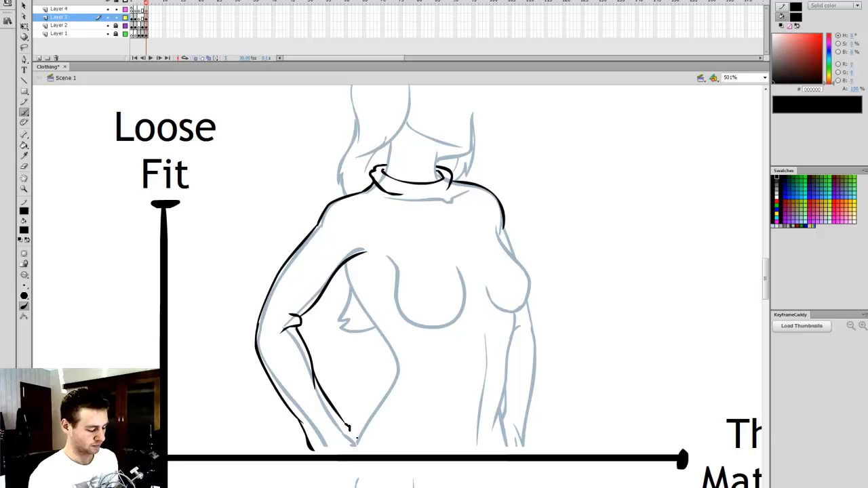
left_click_drag(350, 429, 333, 441)
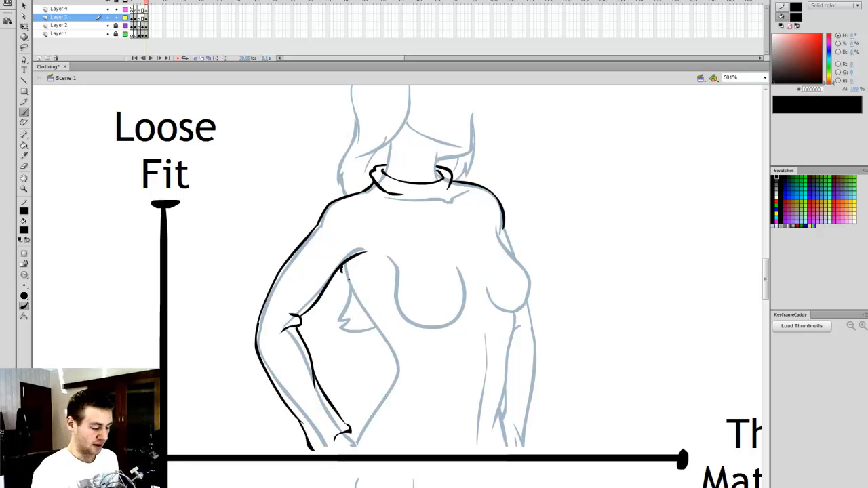
Outline the sweater's fitted waist, hem and far bust contour, and add fold lines at the waist and beneath the bust.
mouse_move(343, 271)
left_mouse_down()
mouse_move(392, 372)
mouse_move(447, 386)
left_mouse_up()
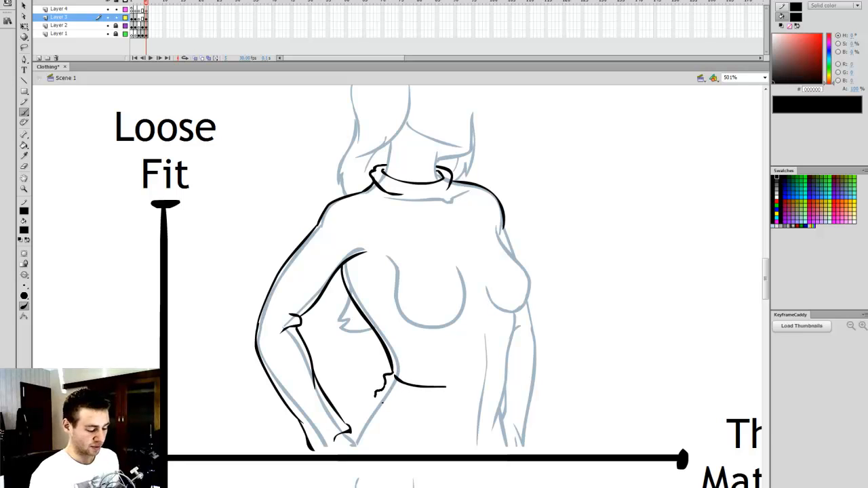
mouse_move(370, 420)
left_mouse_down()
mouse_move(396, 437)
mouse_move(516, 424)
left_mouse_up()
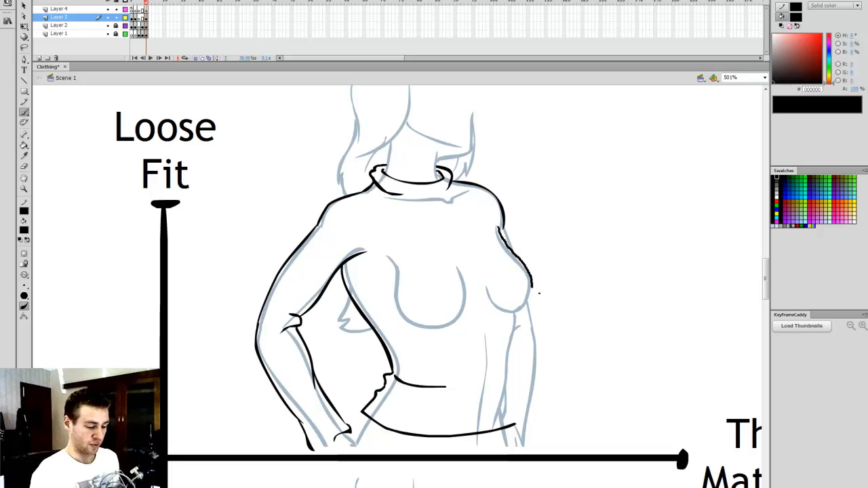
mouse_move(539, 293)
left_mouse_down()
mouse_move(498, 335)
mouse_move(449, 326)
left_mouse_up()
key("ctrl+z")
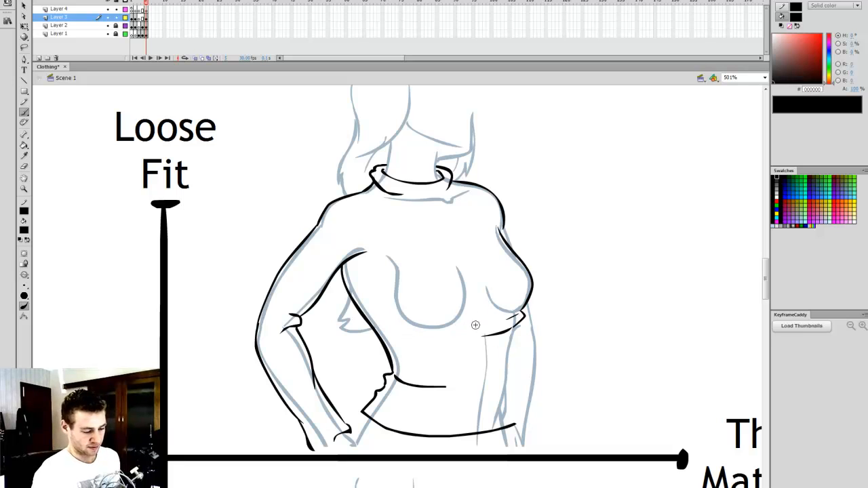
mouse_move(395, 312)
left_mouse_down()
mouse_move(406, 323)
mouse_move(489, 320)
left_mouse_up()
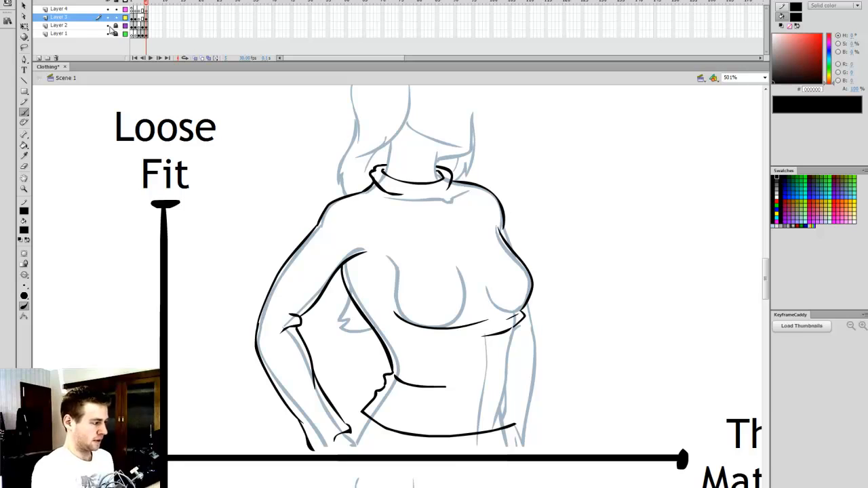
Connect the far side of the bust to the hem along the waist and add short curved folds beside the bent arm's armpit.
left_click_drag(107, 25, 107, 34)
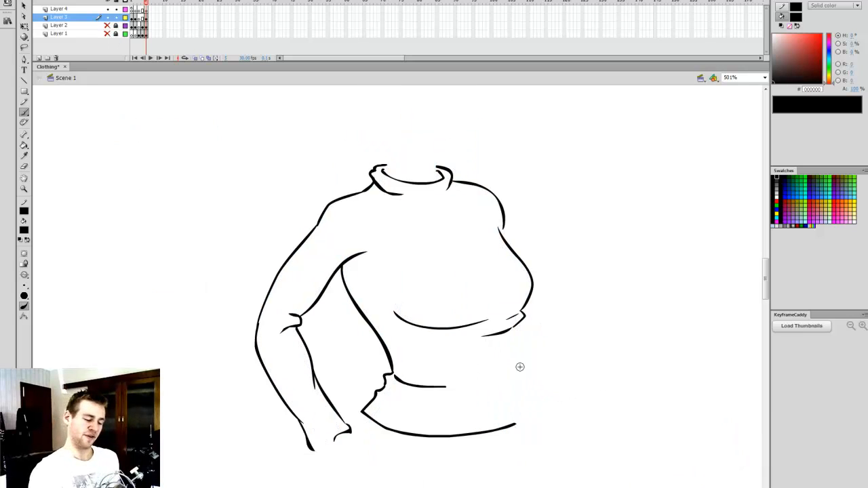
left_click_drag(106, 28, 107, 34)
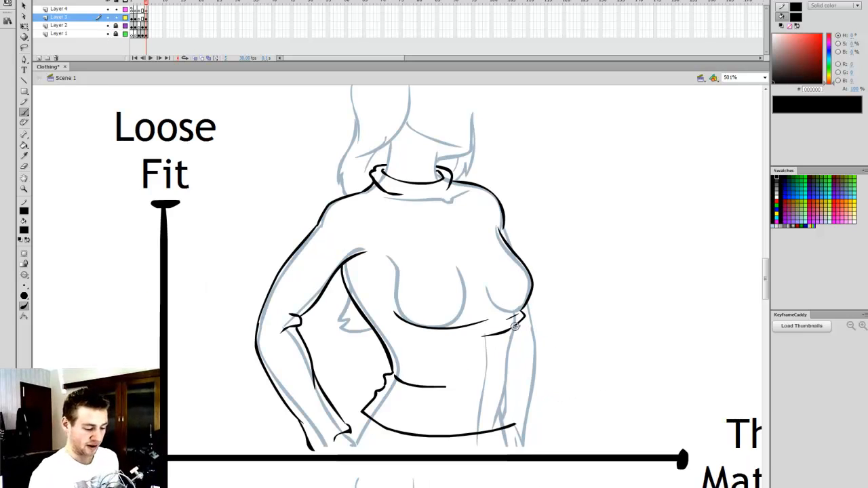
left_click_drag(514, 396, 517, 426)
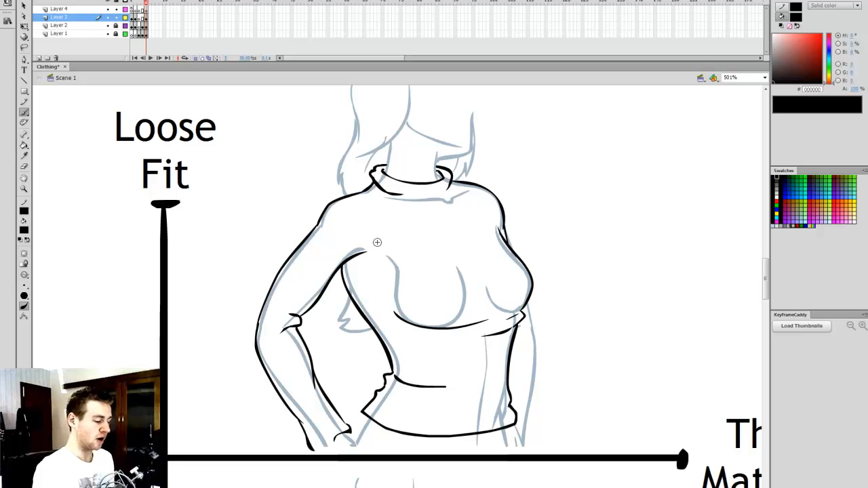
left_click_drag(369, 262, 382, 280)
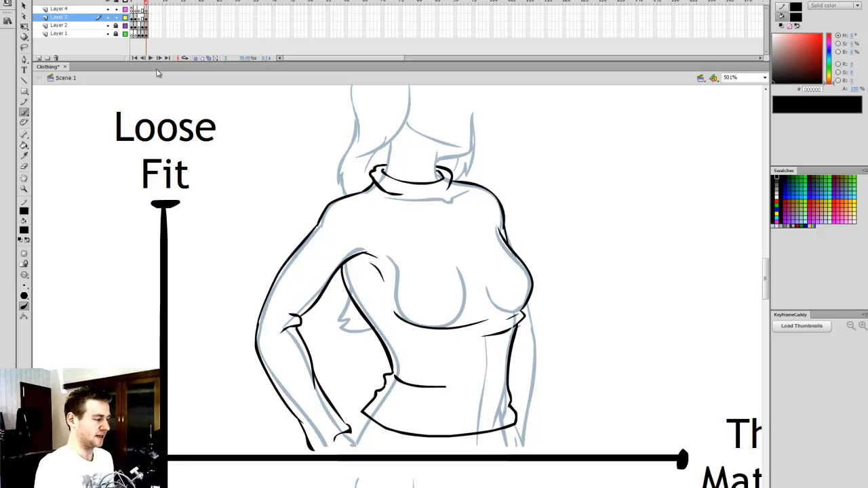
Hide Layer 1 and Layer 2 to check the sweater line art alone, and show both layers again.
left_click(108, 33)
key("q")
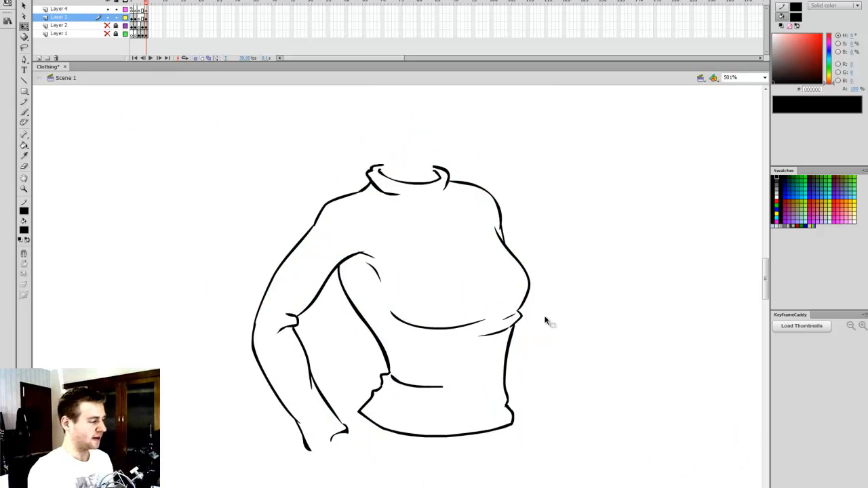
left_click(108, 33)
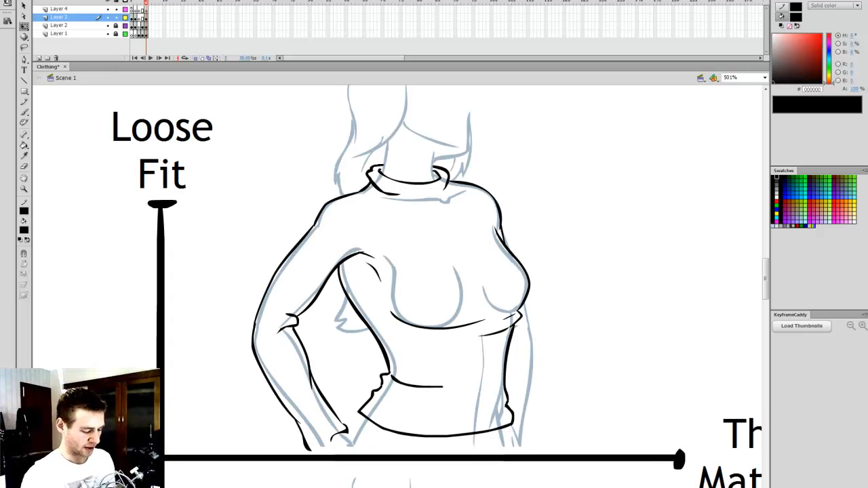
scroll(398, 287, "right", 2)
scroll(397, 287, "left", 1)
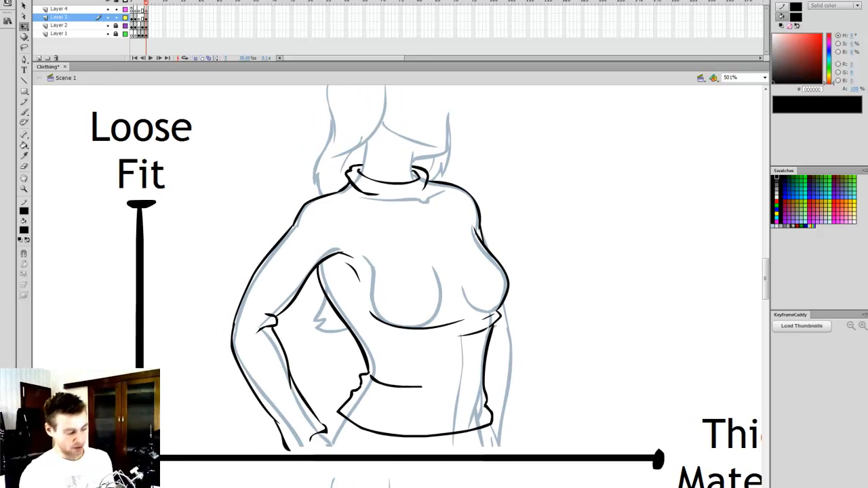
Delete the sweater's tight side, waist and hem lines below the bust using a lasso selection.
key("e")
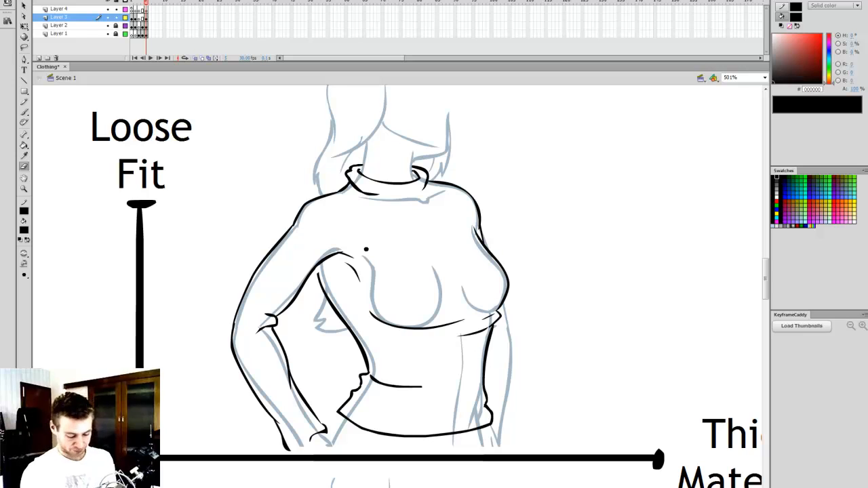
key("l")
mouse_move(507, 309)
left_mouse_down()
mouse_move(490, 317)
mouse_move(359, 319)
mouse_move(318, 270)
mouse_move(321, 410)
mouse_move(474, 448)
mouse_move(531, 337)
left_mouse_up()
key("Delete")
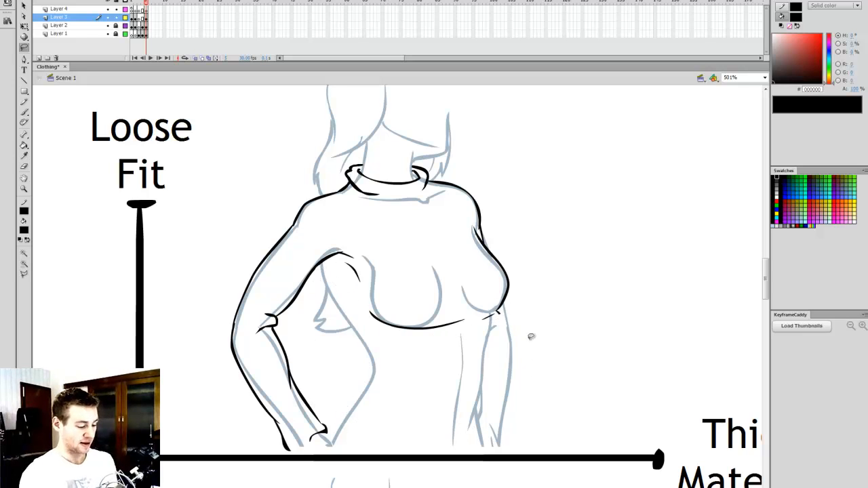
Redraw the sweater below the bust with looser bulging sides, a bunched waist fold and a lower rounded hem.
key("b")
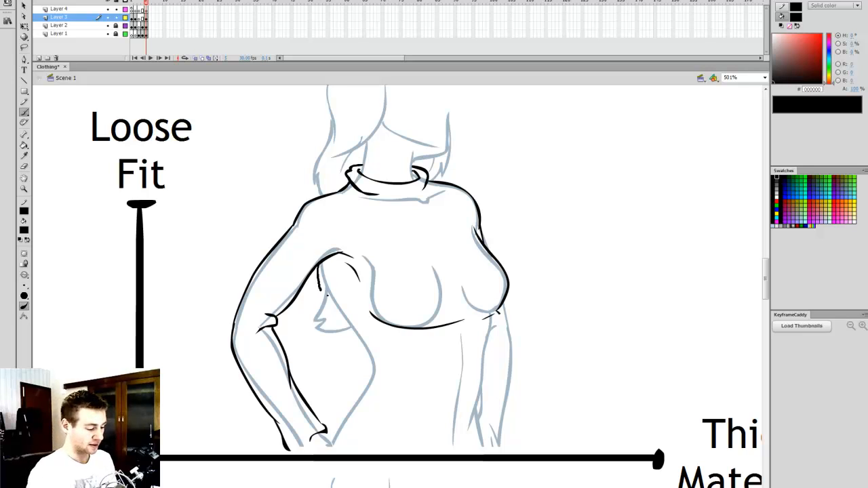
left_click_drag(354, 384, 393, 385)
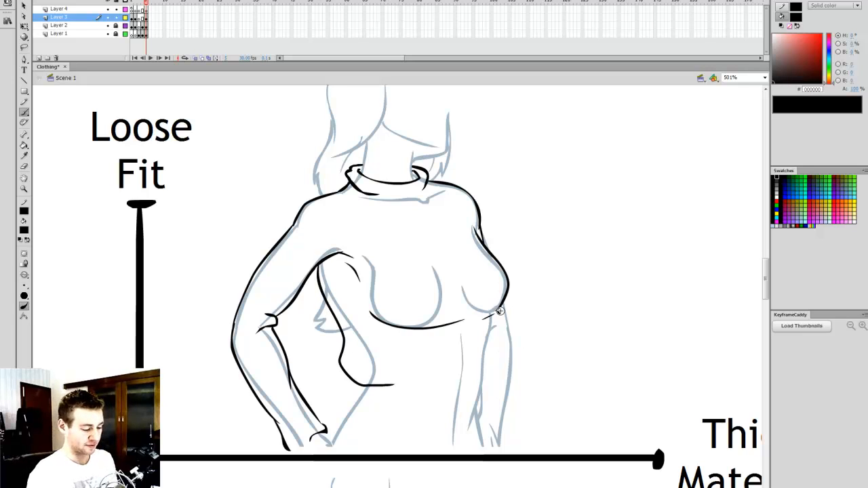
mouse_move(495, 328)
left_mouse_down()
mouse_move(499, 351)
mouse_move(475, 380)
left_mouse_up()
left_click_drag(344, 369, 349, 386)
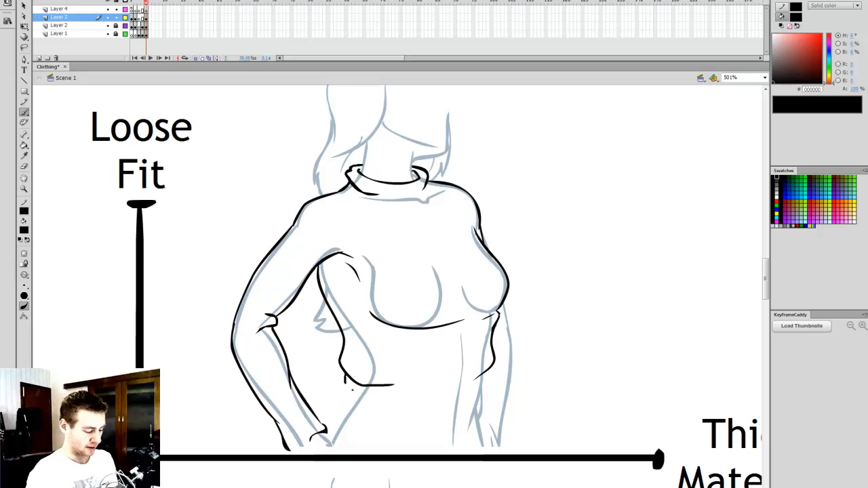
mouse_move(348, 436)
left_mouse_down()
mouse_move(464, 452)
mouse_move(487, 430)
left_mouse_up()
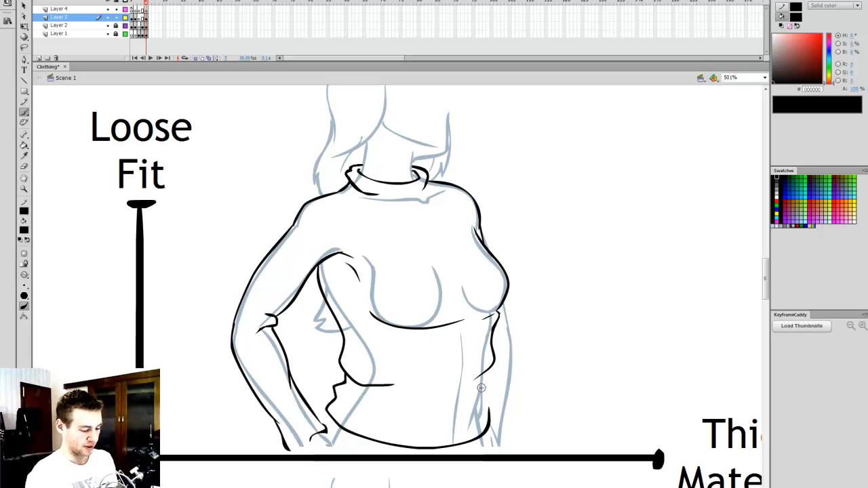
left_click_drag(492, 363, 489, 419)
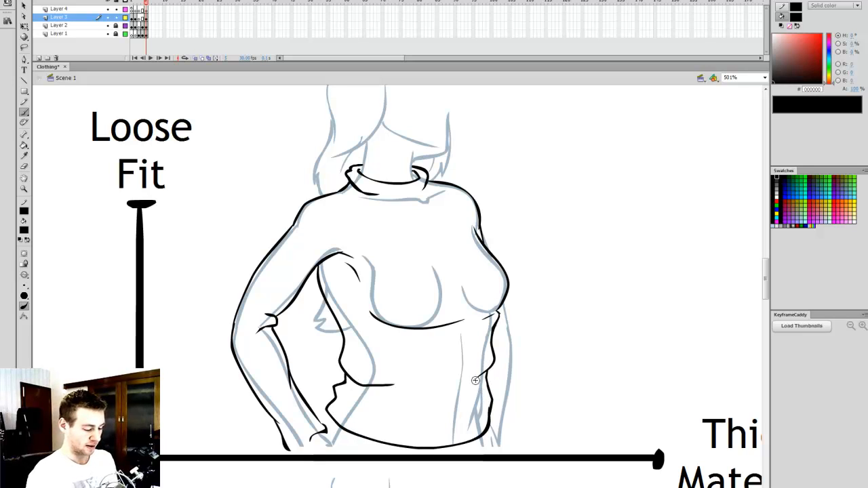
Add a diagonal fold across the lower torso with a shallow sagging fold beneath it, and hide Layer 1 and Layer 2.
mouse_move(474, 377)
left_mouse_down()
mouse_move(382, 411)
mouse_move(458, 415)
left_mouse_up()
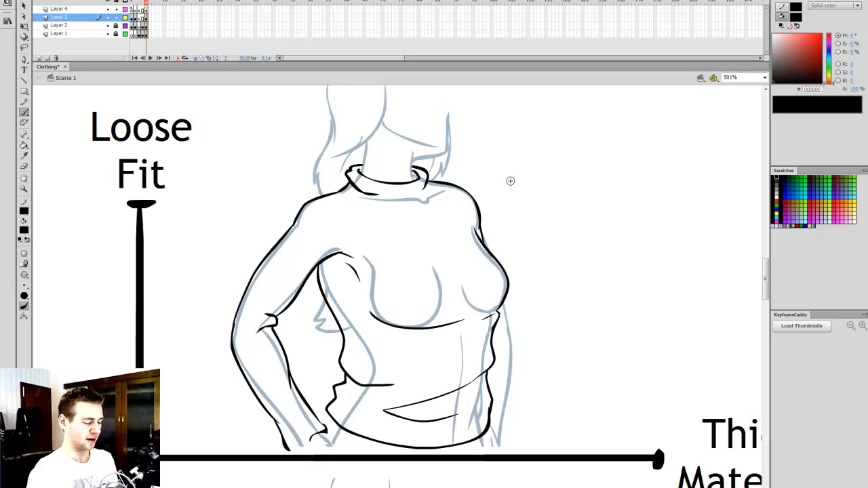
left_click_drag(107, 25, 107, 34)
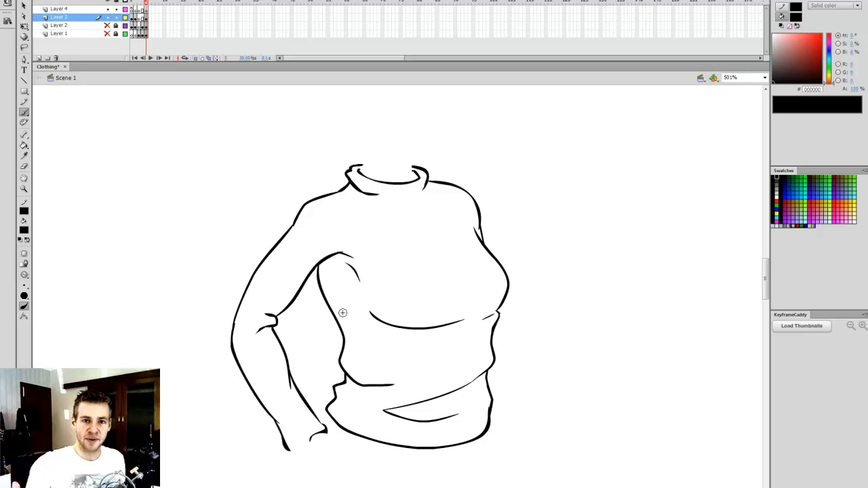
Try a long crease down the sweater's side, undo it, and show Layer 1 and Layer 2 again.
left_click_drag(335, 285, 358, 397)
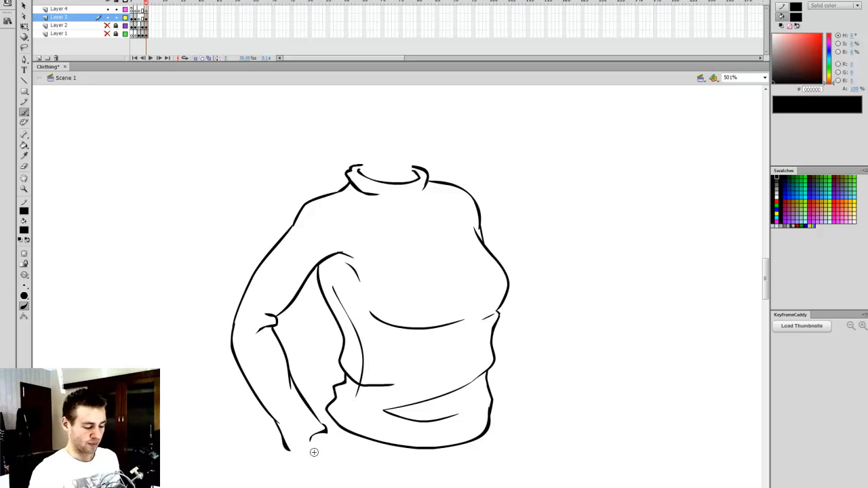
key("ctrl+z")
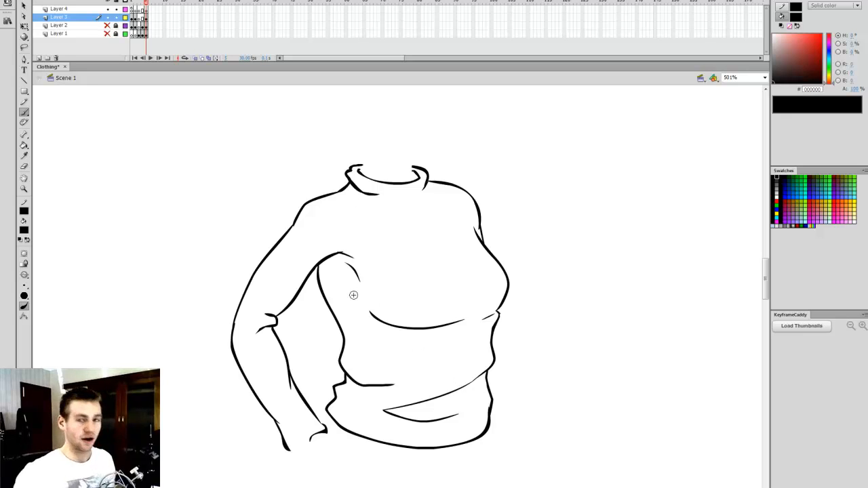
key("v")
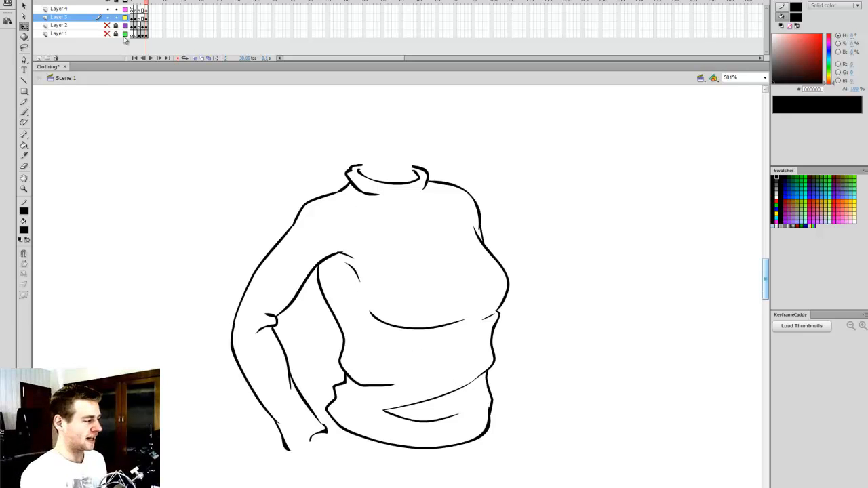
left_click_drag(108, 33, 108, 25)
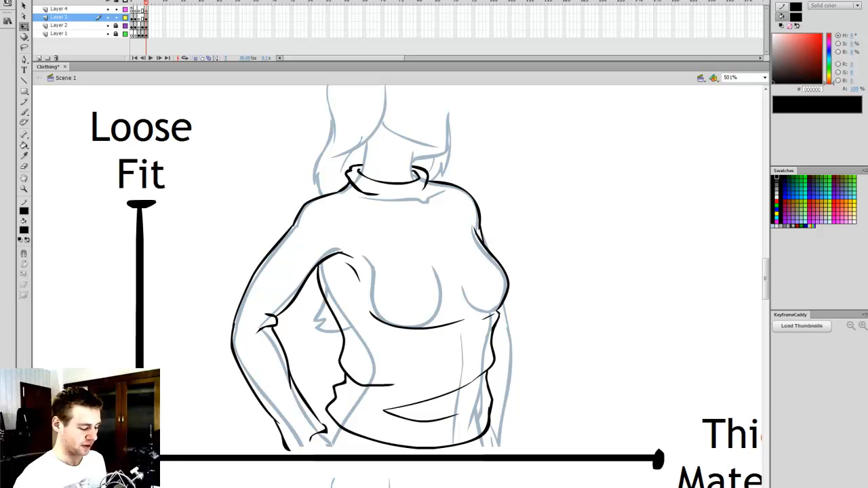
Draw a V-shaped neckline and the near shoulder line of a thin top on the tight-fit, thin-material figure.
scroll(765, 285, "left", 10)
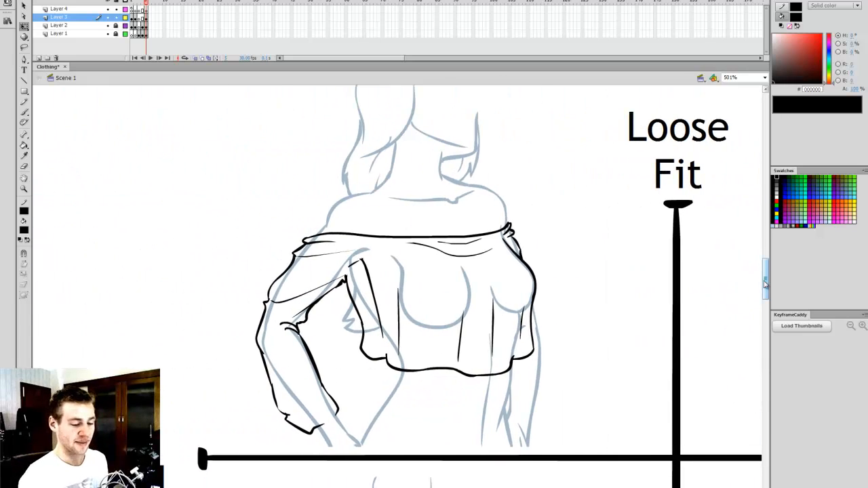
left_click_drag(765, 285, 749, 322)
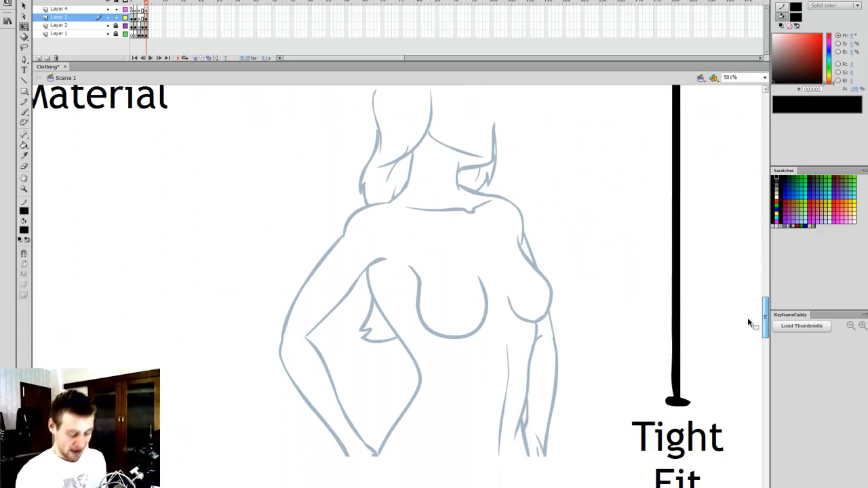
key("b")
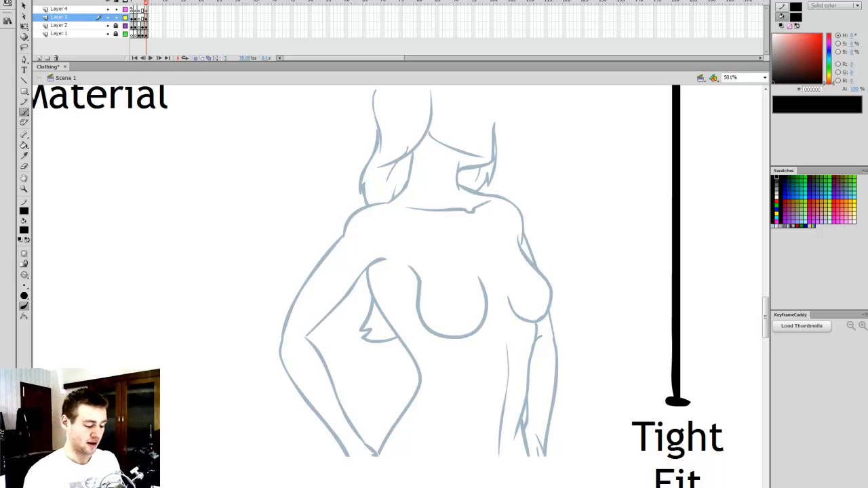
scroll(397, 286, "right", 2)
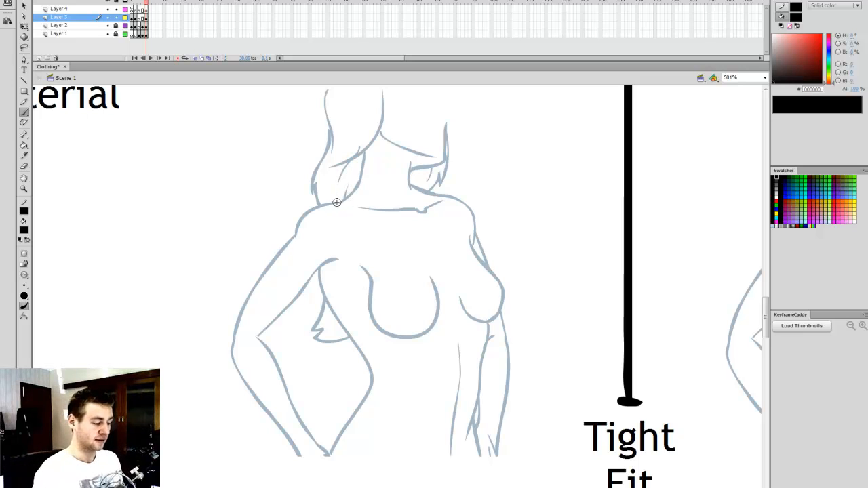
mouse_move(353, 206)
left_mouse_down()
mouse_move(446, 257)
mouse_move(431, 193)
left_mouse_up()
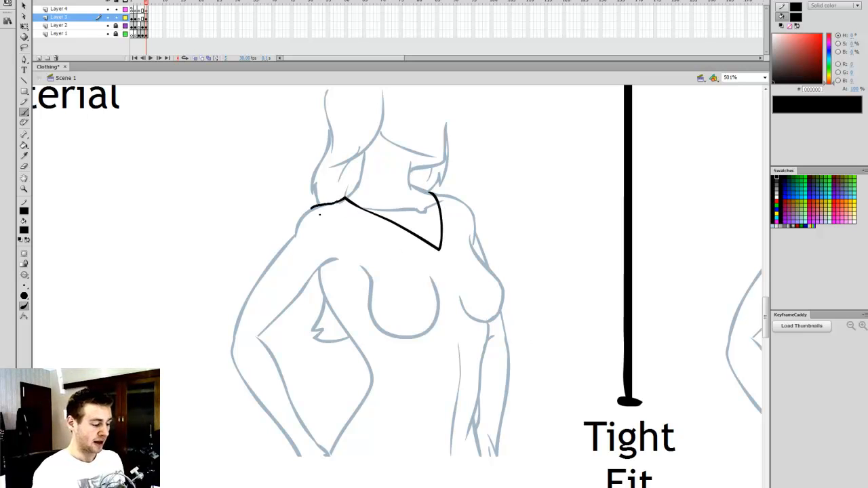
key("ctrl+z")
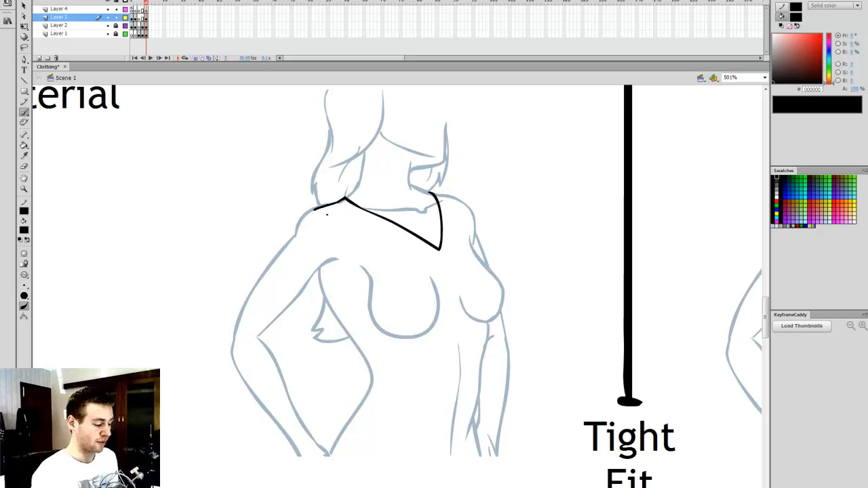
left_click_drag(314, 211, 293, 240)
key("ctrl+z")
left_click_drag(312, 208, 293, 237)
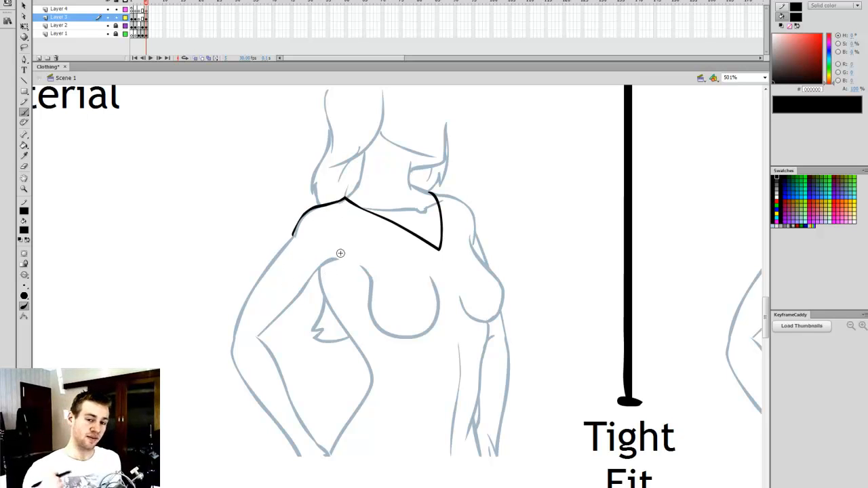
Draw the tight upper sleeve along the bent arm, with small creases at the armpit and inner elbow.
left_click_drag(337, 260, 347, 261)
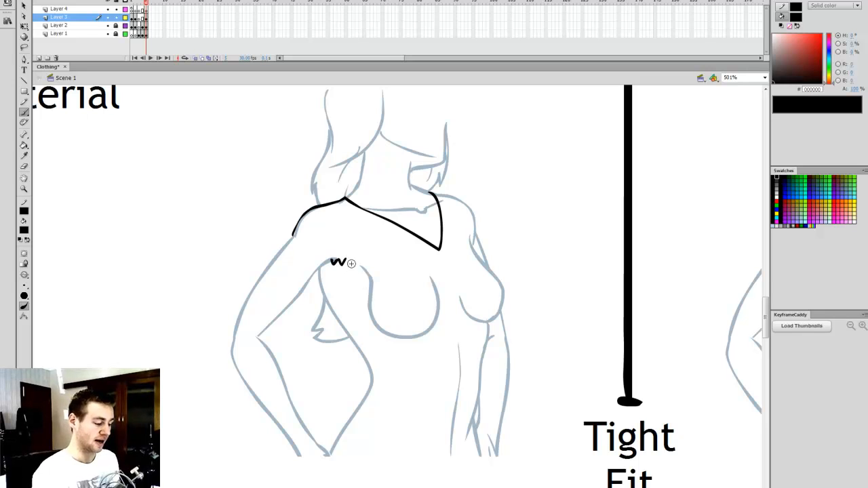
left_click_drag(266, 338, 245, 335)
mouse_move(333, 263)
left_mouse_down()
mouse_move(335, 247)
mouse_move(260, 275)
mouse_move(229, 347)
mouse_move(241, 333)
mouse_move(246, 344)
mouse_move(270, 302)
left_mouse_up()
mouse_move(267, 332)
left_mouse_down()
mouse_move(275, 308)
mouse_move(332, 262)
left_mouse_up()
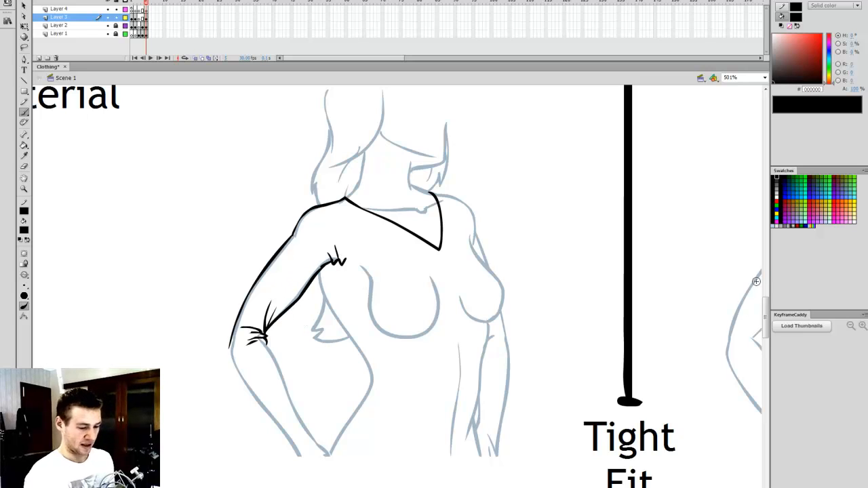
Outline both sides of the tight sleeve along the bent arm's forearm, from the elbow toward the wrist.
left_click_drag(232, 359, 285, 438)
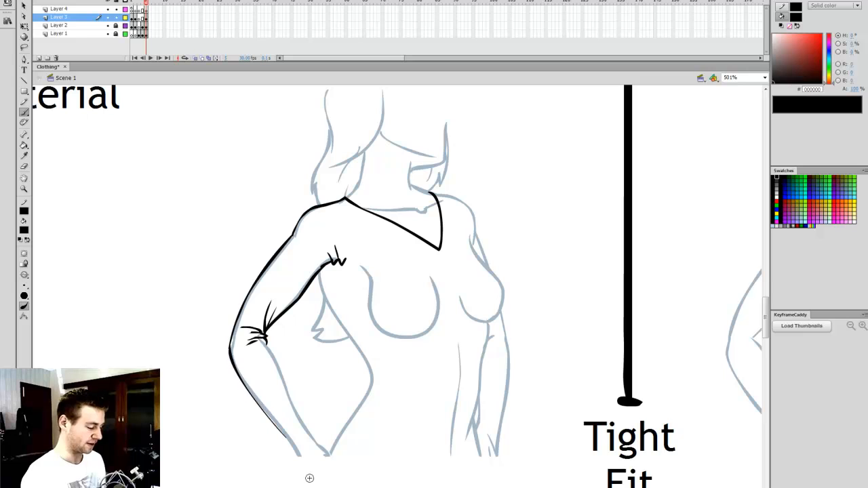
left_click_drag(267, 344, 313, 431)
key("ctrl+z")
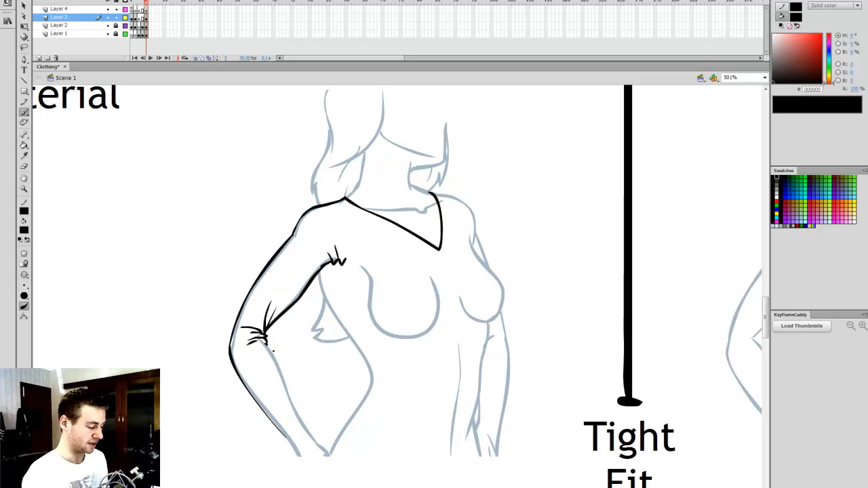
left_click_drag(266, 344, 311, 434)
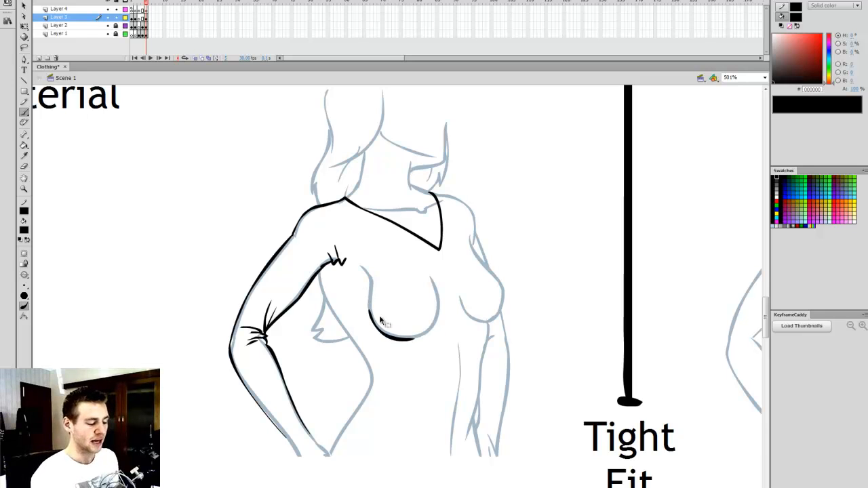
Draw the underbust contour and the far bust outline, with short tension creases between and below the breasts.
key("ctrl+z")
key("ctrl+z")
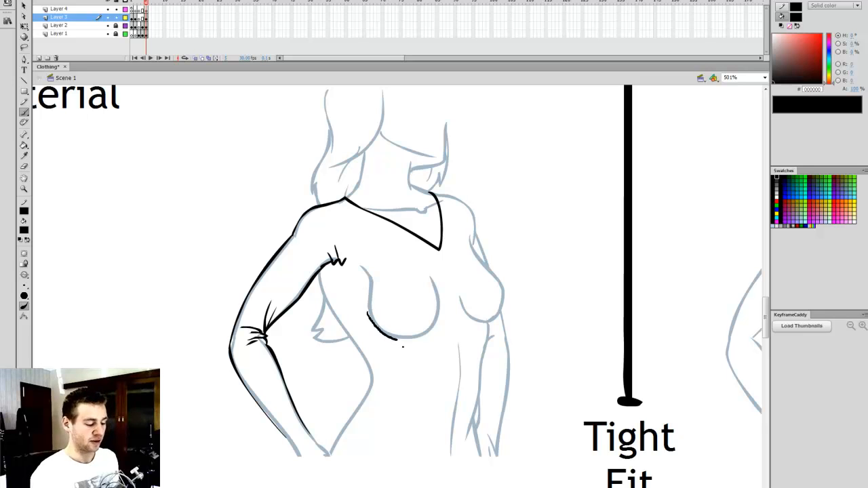
left_click_drag(402, 347, 432, 332)
key("ctrl+z")
mouse_move(367, 312)
left_mouse_down()
mouse_move(398, 340)
mouse_move(379, 330)
mouse_move(423, 340)
mouse_move(485, 320)
mouse_move(439, 332)
mouse_move(468, 310)
mouse_move(459, 311)
left_mouse_up()
key("ctrl+z")
key("ctrl+z")
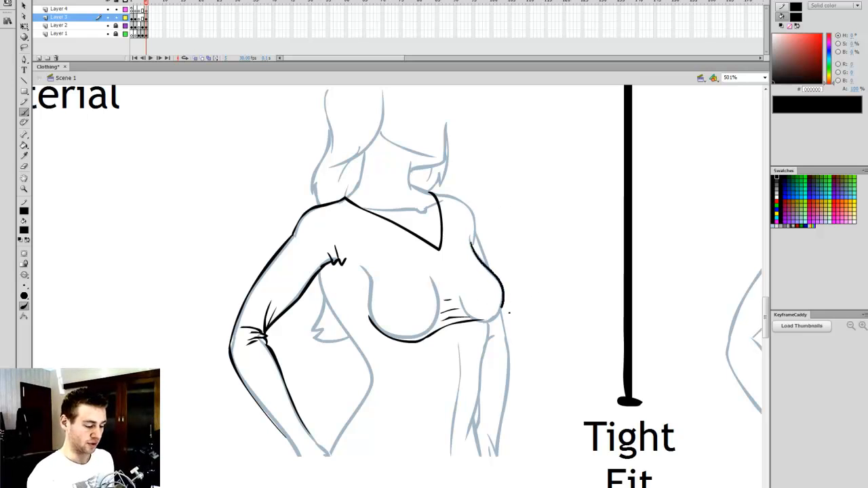
left_click_drag(503, 309, 487, 326)
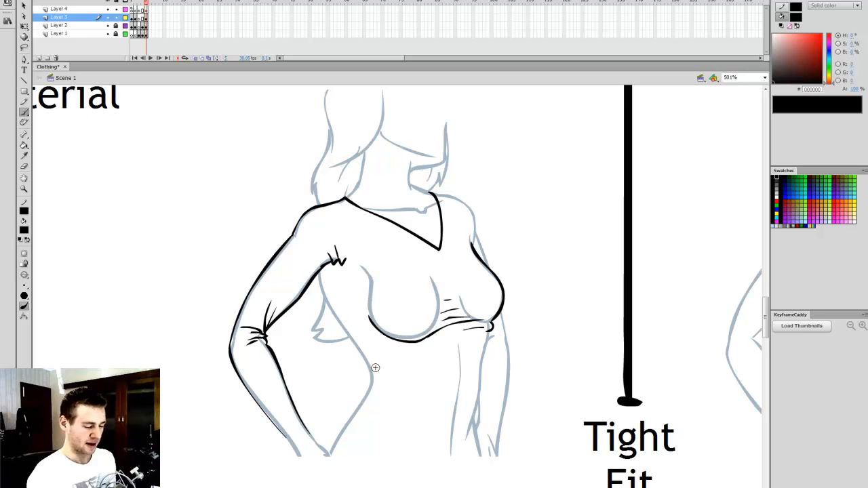
Check the line art with Layer 1 and Layer 2 hidden, show them again, and add creases beside the near breast.
left_click_drag(108, 25, 107, 33)
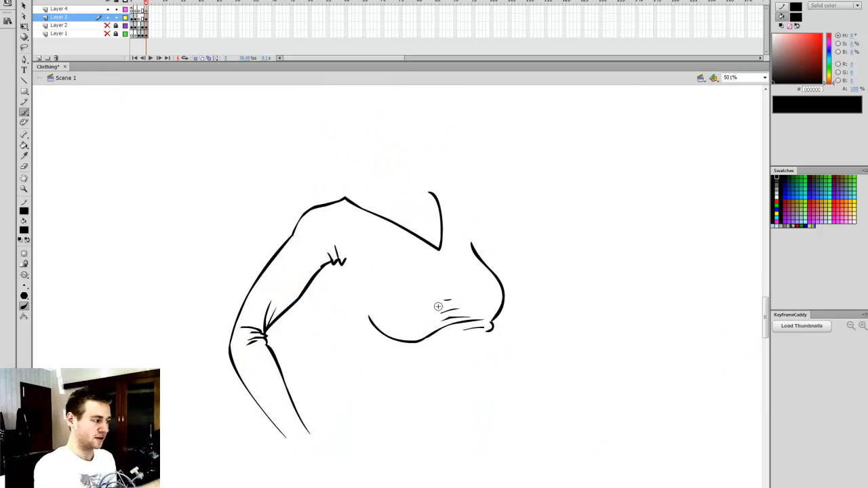
left_click_drag(107, 33, 107, 25)
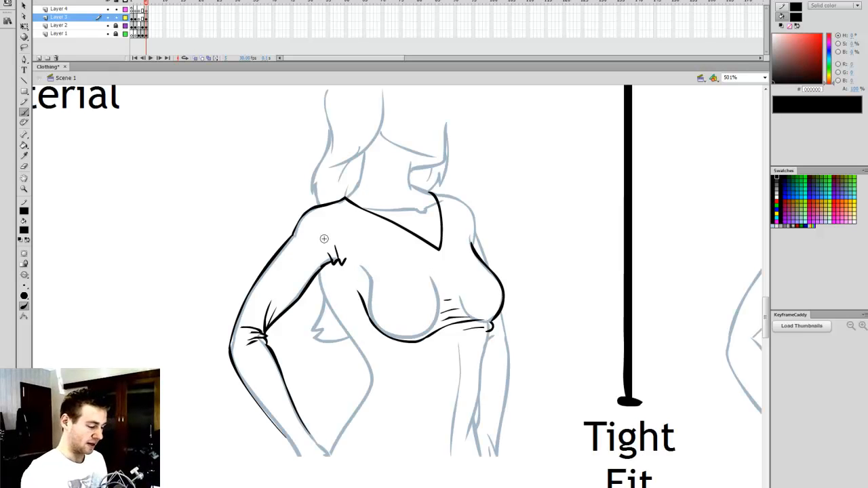
left_click_drag(352, 274, 371, 302)
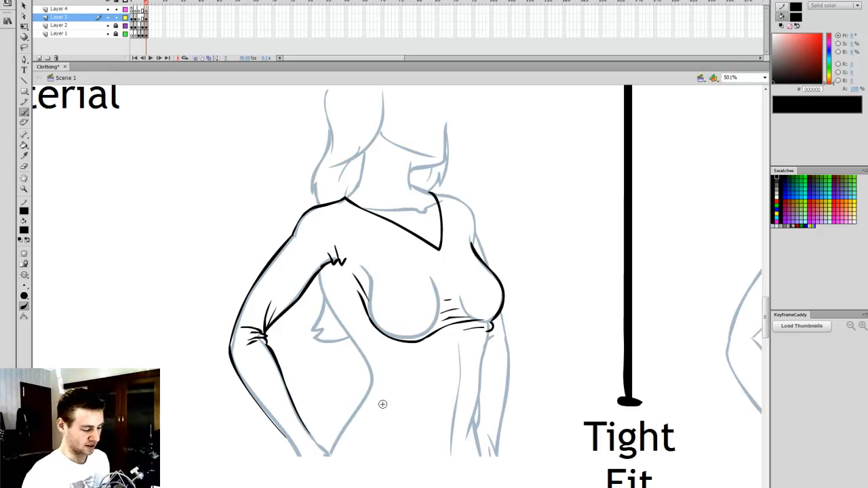
Draw the top's fitted waist sides and a curved hem at the hips with small bunched folds above it.
mouse_move(320, 274)
left_mouse_down()
mouse_move(326, 309)
mouse_move(373, 389)
mouse_move(349, 415)
mouse_move(378, 416)
left_mouse_up()
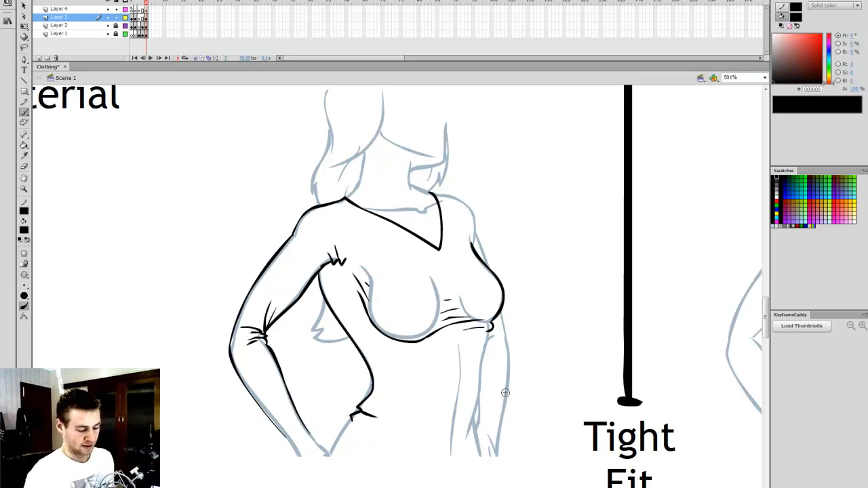
mouse_move(490, 331)
left_mouse_down()
mouse_move(472, 420)
mouse_move(447, 431)
left_mouse_up()
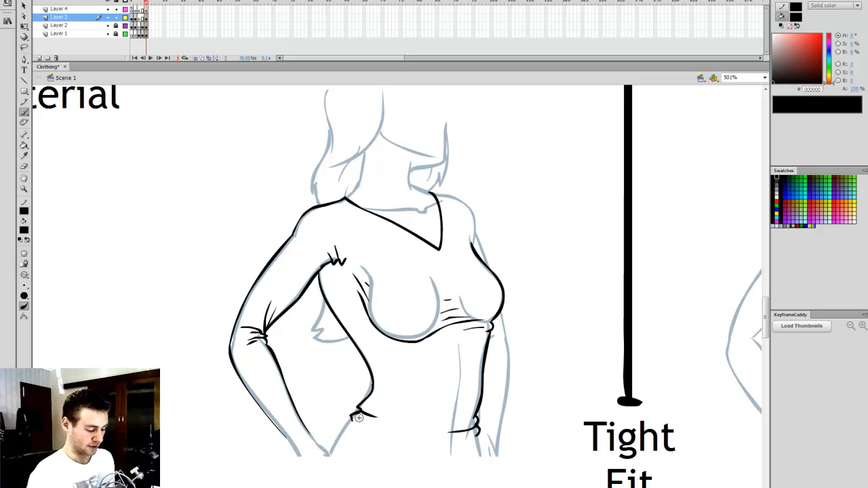
left_click_drag(372, 412, 405, 420)
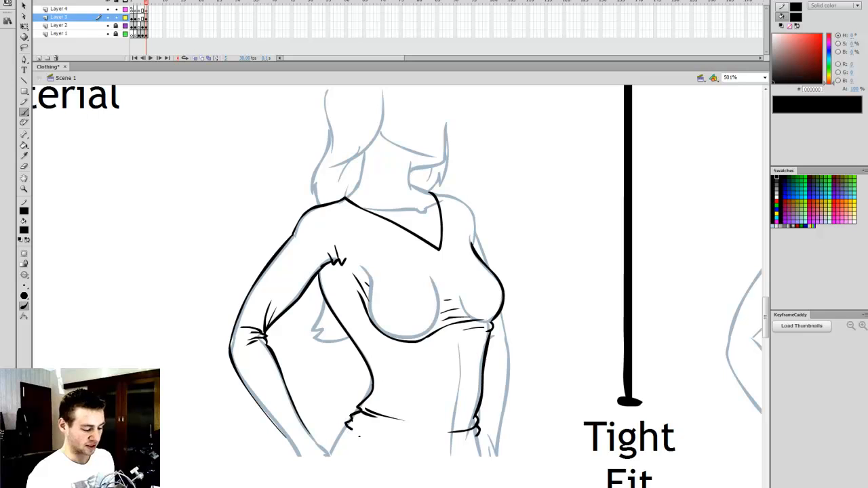
mouse_move(349, 425)
left_mouse_down()
mouse_move(476, 448)
mouse_move(481, 437)
left_mouse_up()
left_click_drag(375, 423, 426, 432)
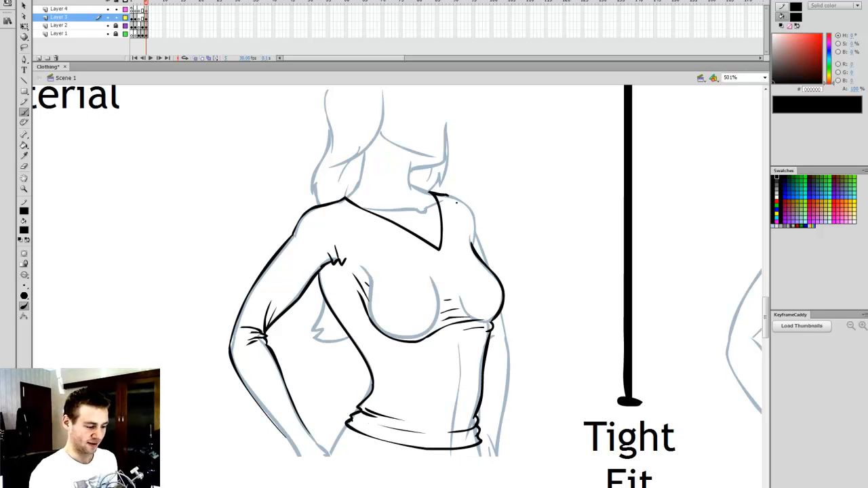
Draw the far shoulder and far arm's tight sleeve, and check the line art with Layer 1 and Layer 2 temporarily hidden.
left_click_drag(472, 212, 476, 239)
left_click_drag(493, 268, 491, 272)
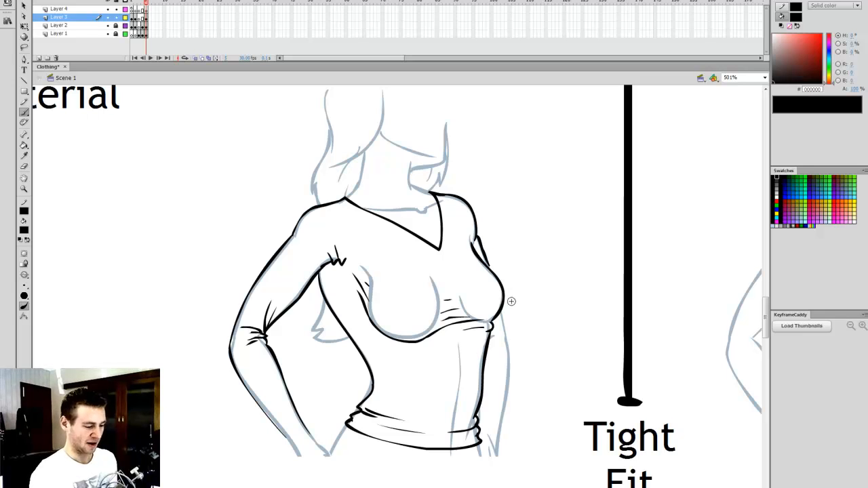
key("ctrl+z")
left_click_drag(477, 234, 492, 272)
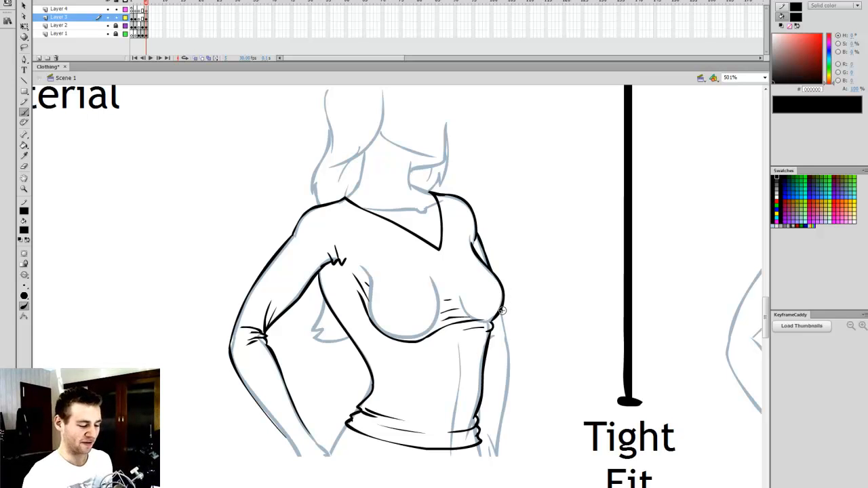
left_click_drag(503, 309, 506, 423)
left_click_drag(107, 25, 106, 33)
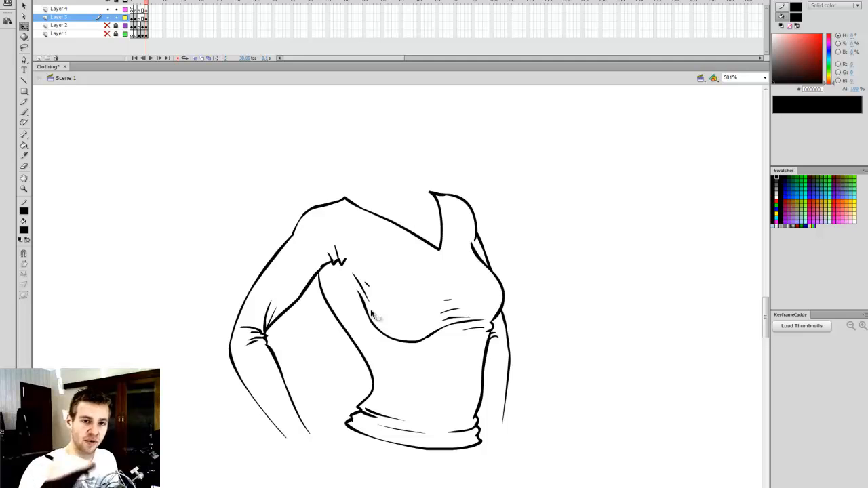
left_click_drag(106, 33, 107, 25)
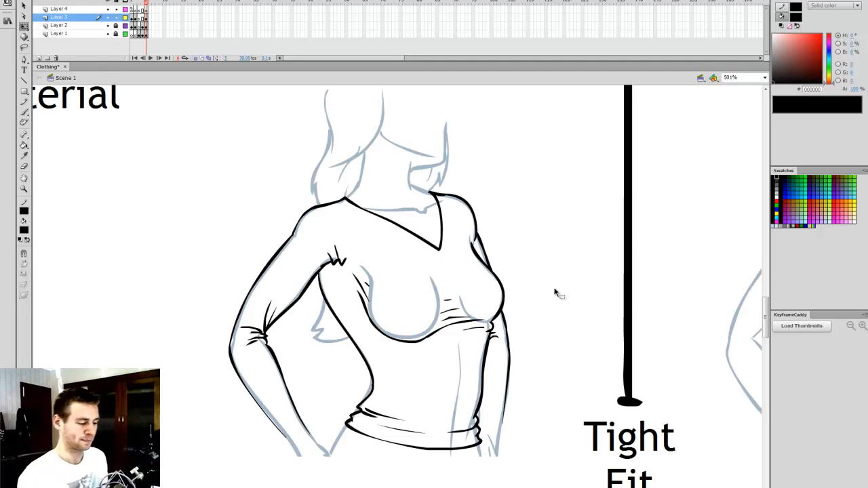
Draw a close neckline with a small notch around the neck base of the tight-fit, thick-material figure.
scroll(397, 286, "right", 8)
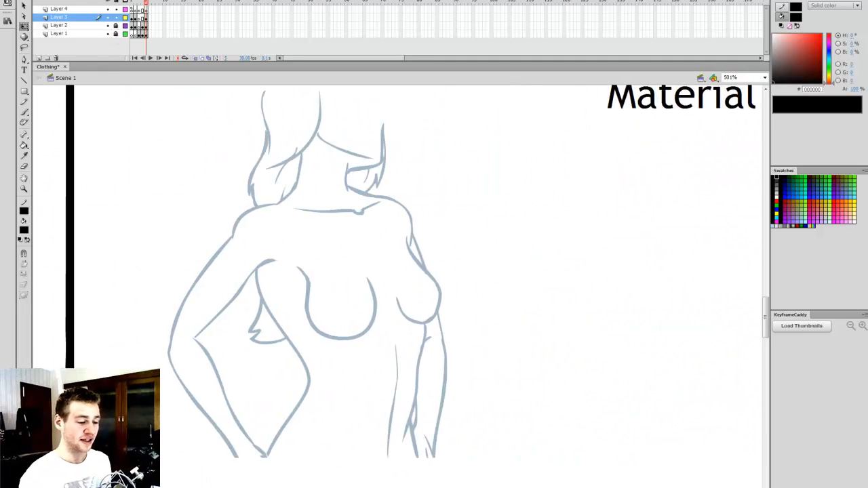
scroll(398, 286, "left", 3)
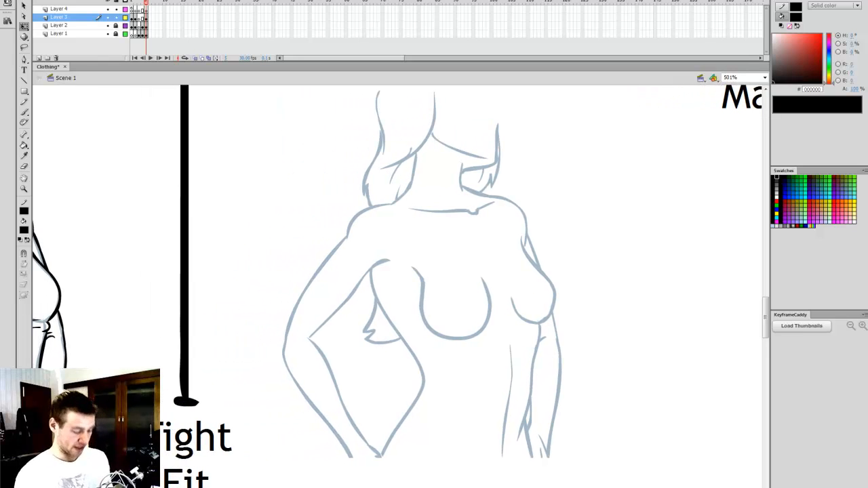
scroll(765, 319, "up", 1)
key("b")
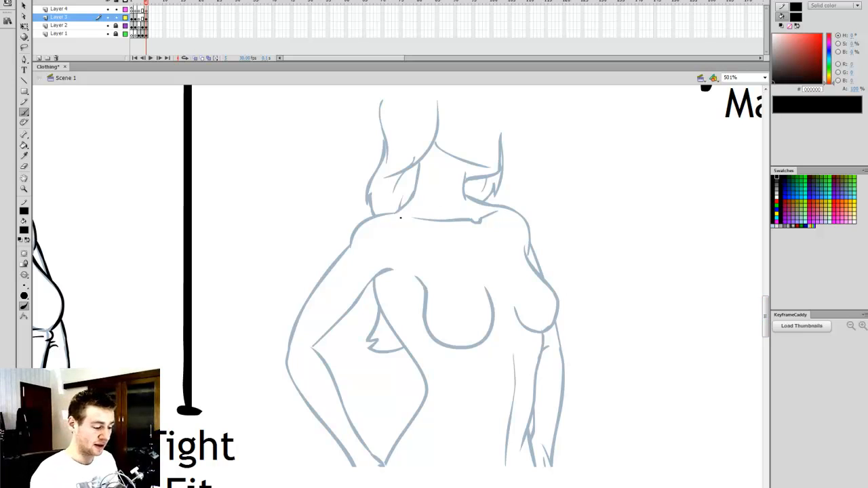
mouse_move(394, 211)
left_mouse_down()
mouse_move(399, 202)
mouse_move(449, 220)
left_mouse_up()
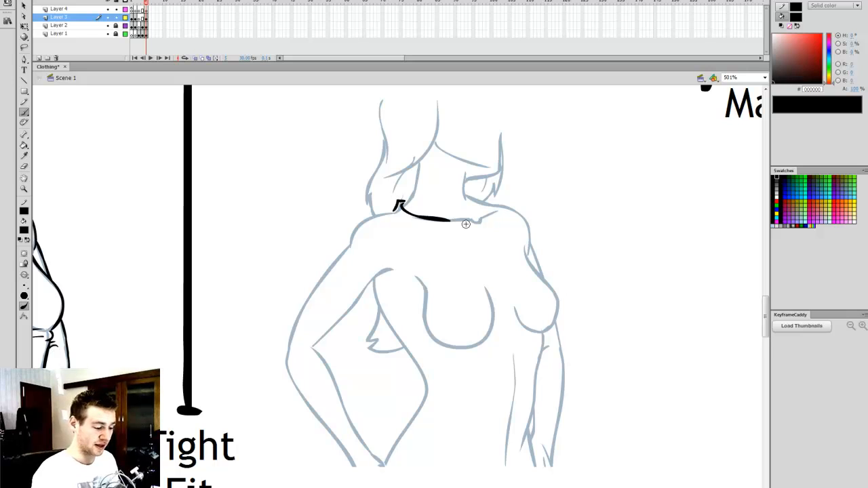
key("ctrl+z")
mouse_move(402, 204)
left_mouse_down()
mouse_move(444, 227)
mouse_move(473, 223)
mouse_move(480, 237)
mouse_move(475, 218)
mouse_move(481, 230)
mouse_move(495, 219)
mouse_move(478, 202)
left_mouse_up()
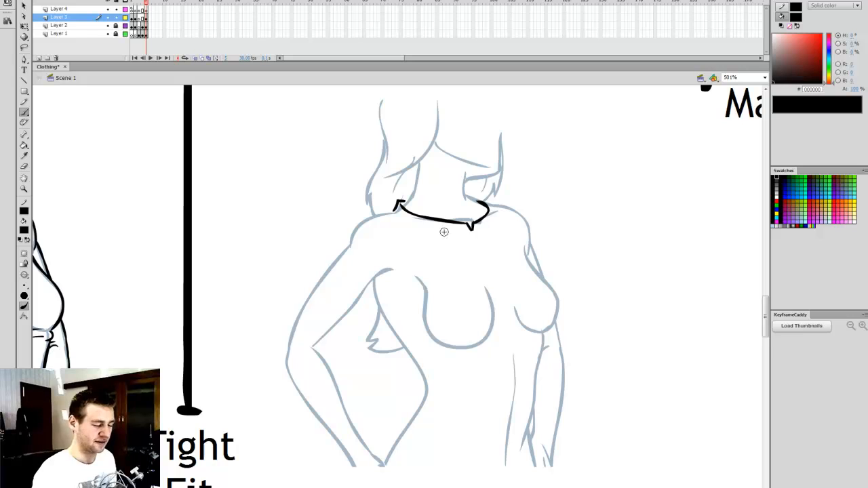
Draw the collar's pointed lower edge below the neckline and shift the collar lines slightly upward on the neck.
mouse_move(395, 212)
left_mouse_down()
mouse_move(489, 262)
mouse_move(485, 227)
mouse_move(478, 239)
mouse_move(482, 253)
mouse_move(499, 232)
mouse_move(489, 202)
left_mouse_up()
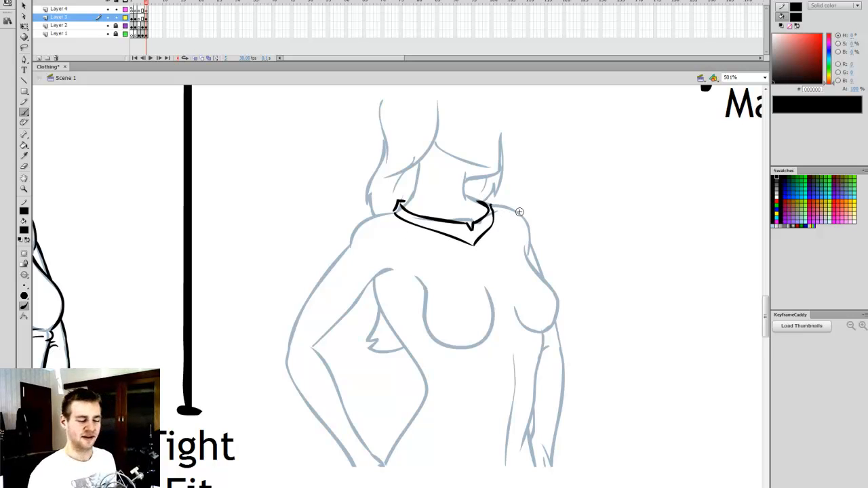
key("q")
left_click_drag(505, 192, 378, 271)
left_click_drag(479, 224, 480, 221)
left_click(535, 219)
key("b")
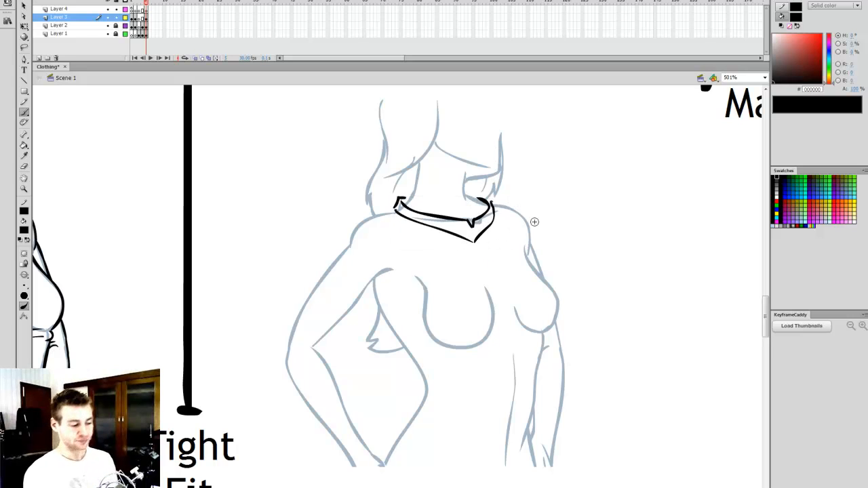
Draw both shoulders in a raised curve just outside the body sketch, each with a short crease inside.
left_click_drag(395, 211, 350, 228)
key("ctrl+z")
left_click_drag(396, 210, 346, 238)
mouse_move(489, 202)
left_mouse_down()
mouse_move(512, 205)
mouse_move(533, 226)
left_mouse_up()
left_click_drag(363, 242, 381, 246)
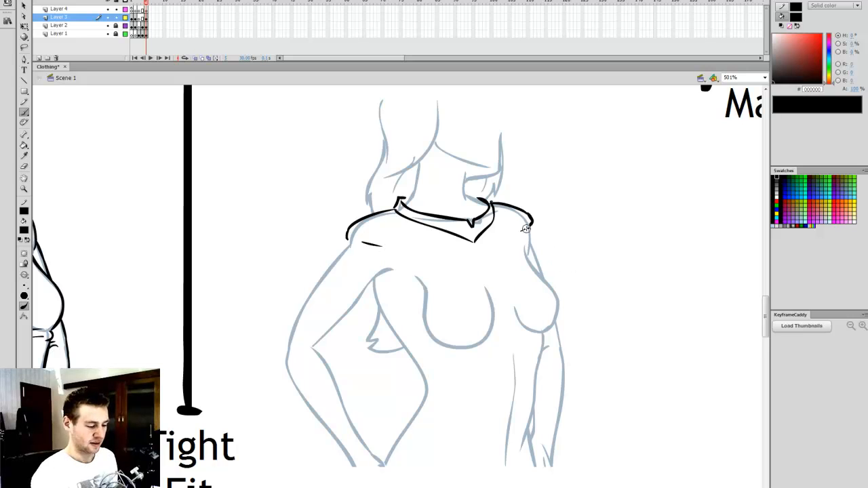
left_click_drag(526, 229, 515, 233)
Draw the near upper sleeve from a small shoulder fold to the elbow, with folds at the inner elbow and armpit.
scroll(756, 307, "down", 1)
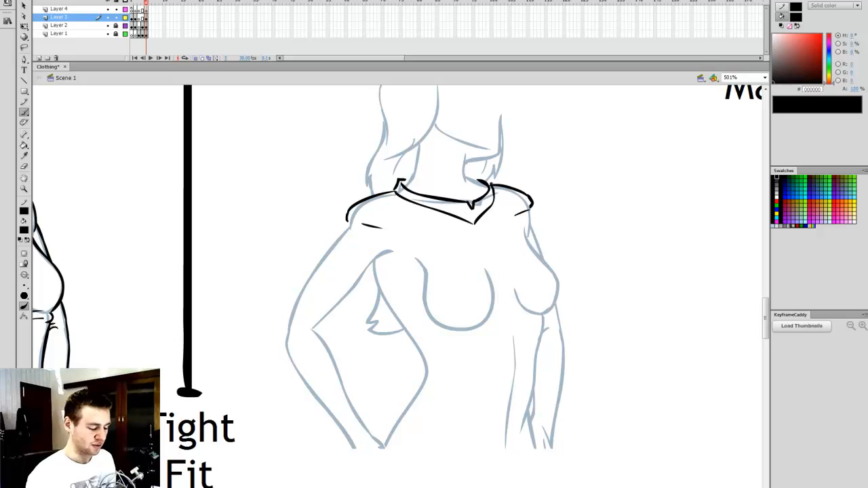
scroll(397, 285, "left", 3)
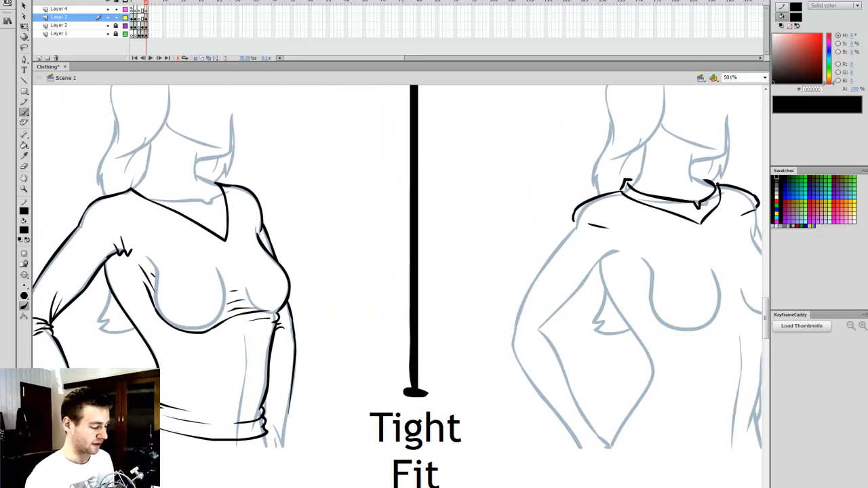
scroll(397, 285, "right", 3)
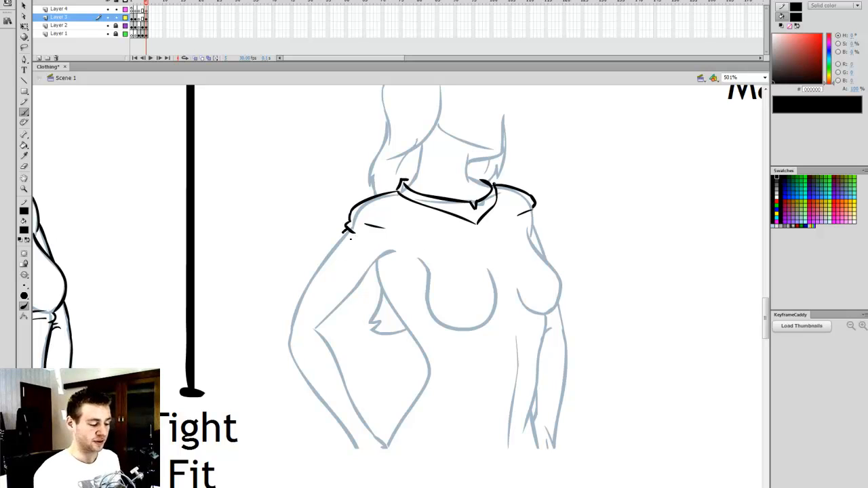
mouse_move(351, 236)
left_mouse_down()
mouse_move(307, 280)
mouse_move(290, 332)
mouse_move(328, 253)
mouse_move(289, 347)
left_mouse_up()
key("ctrl+z")
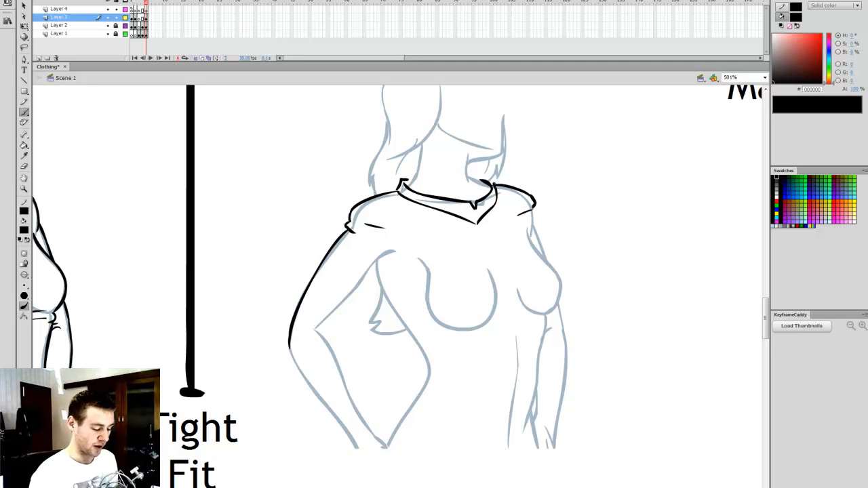
left_click_drag(391, 487, 362, 487)
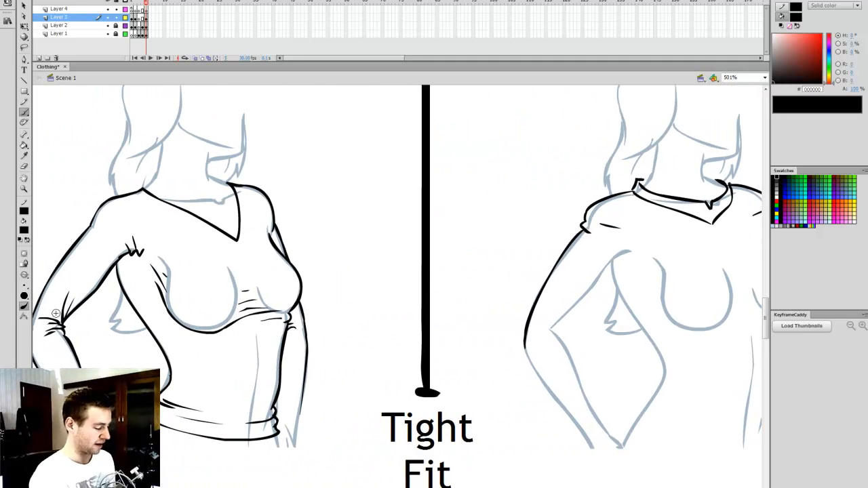
left_click_drag(457, 487, 479, 487)
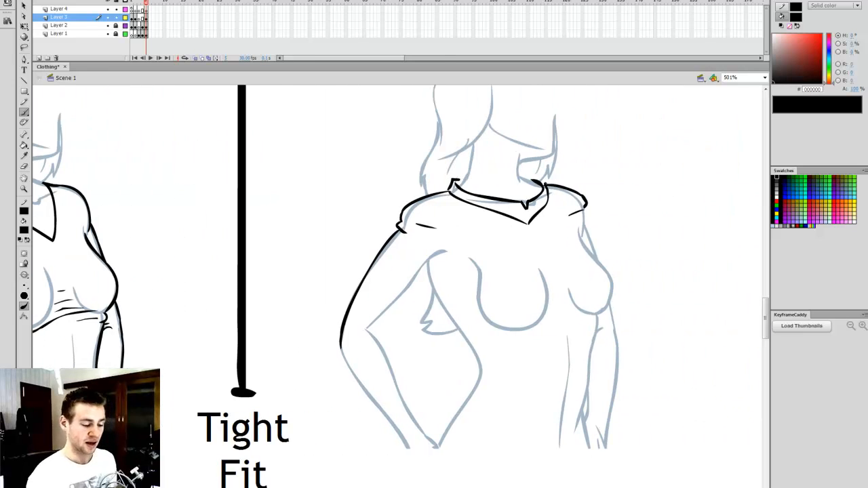
mouse_move(372, 321)
left_mouse_down()
mouse_move(365, 332)
mouse_move(446, 252)
mouse_move(460, 255)
left_mouse_up()
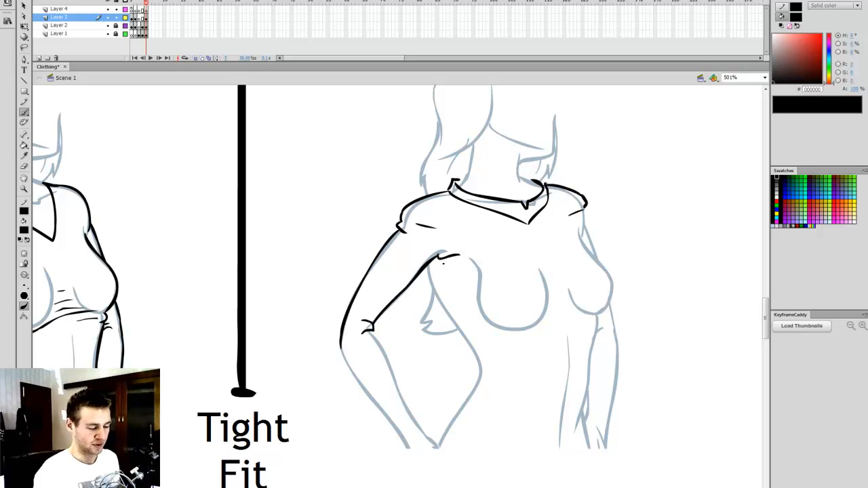
Draw the inner and outer edges of the near forearm's sleeve from the elbow towards the wrist.
mouse_move(372, 333)
left_mouse_down()
mouse_move(424, 431)
mouse_move(387, 356)
mouse_move(412, 416)
left_mouse_up()
key("ctrl+z")
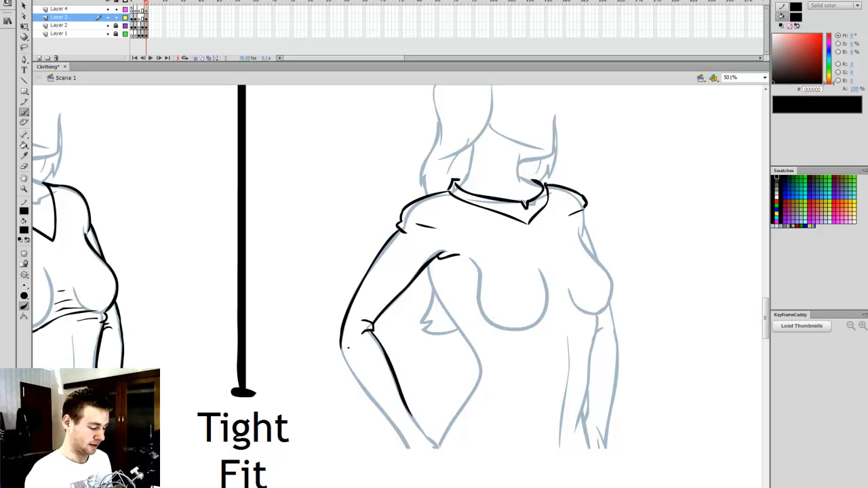
left_click_drag(342, 342, 392, 434)
key("ctrl+z")
mouse_move(342, 342)
left_mouse_down()
mouse_move(348, 371)
mouse_move(387, 427)
left_mouse_up()
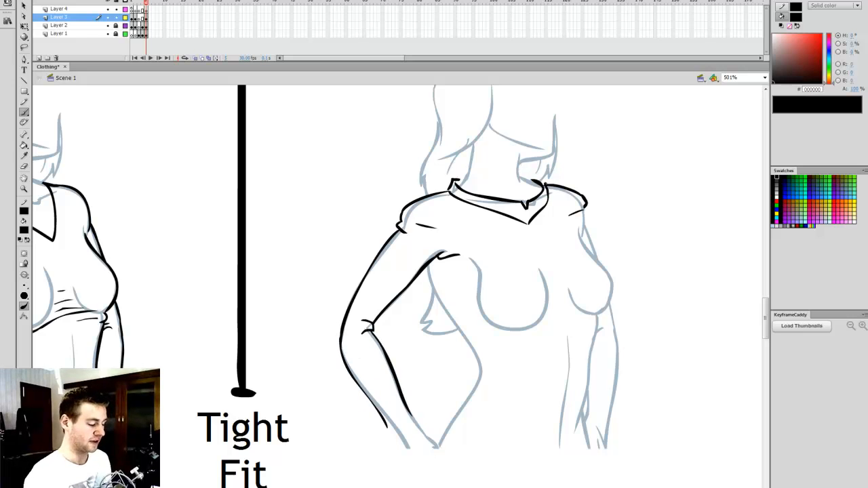
Draw the far sleeve's edge below the shoulder and a curved front seam from the collar point to the hips.
left_click_drag(461, 305, 388, 305)
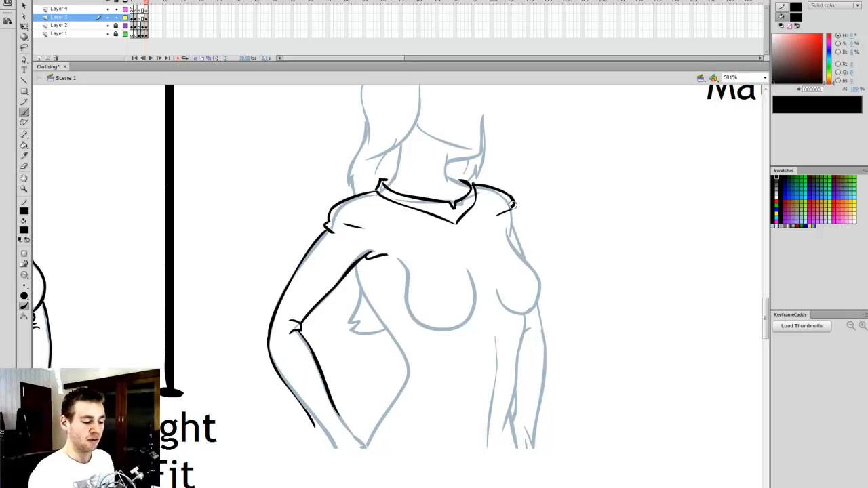
left_click_drag(512, 204, 513, 237)
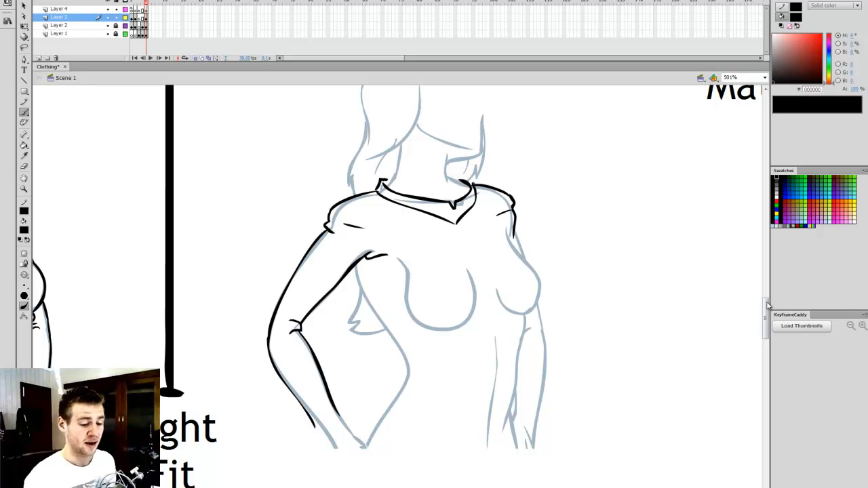
scroll(767, 308, "down", 1)
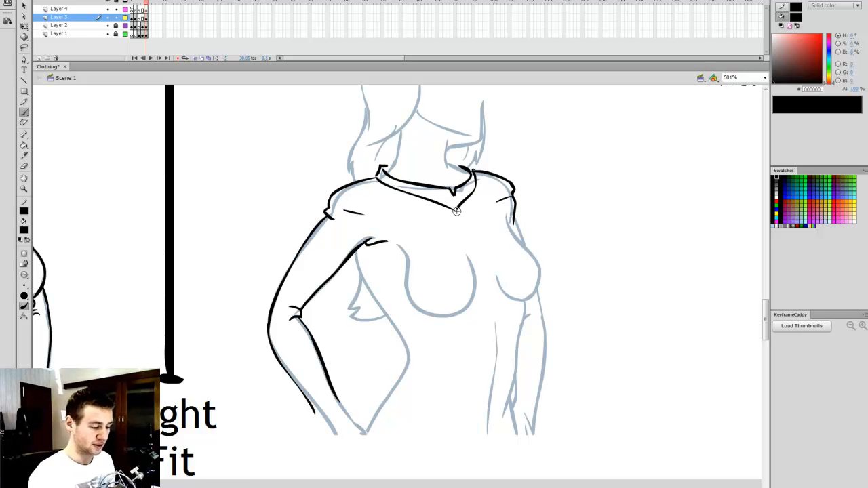
mouse_move(474, 228)
left_mouse_down()
mouse_move(493, 304)
mouse_move(473, 419)
left_mouse_up()
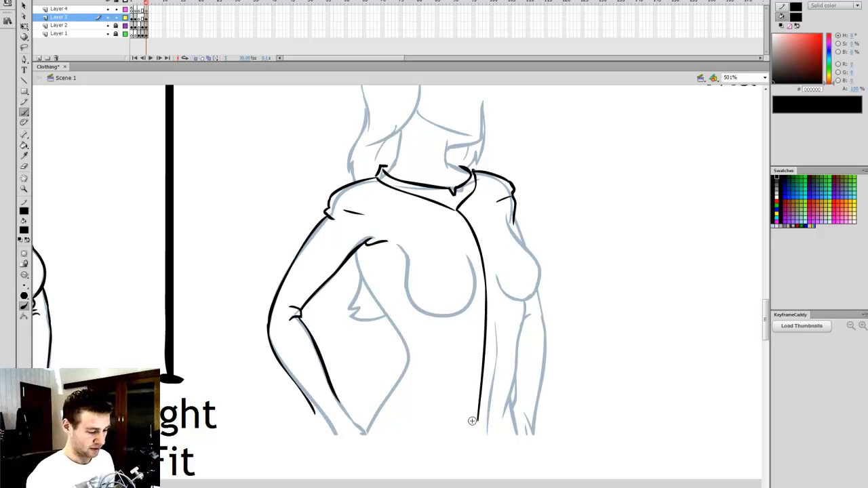
key("ctrl+z")
mouse_move(460, 216)
left_mouse_down()
mouse_move(478, 239)
mouse_move(492, 292)
mouse_move(497, 374)
mouse_move(487, 423)
left_mouse_up()
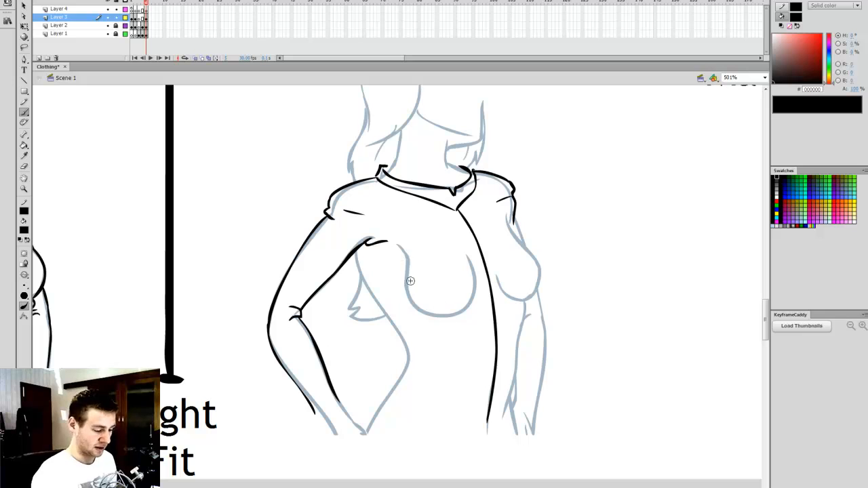
Draw a single smooth curve under the near breast, stopping short of the front seam.
mouse_move(404, 274)
left_mouse_down()
mouse_move(432, 320)
mouse_move(476, 293)
left_mouse_up()
mouse_move(433, 292)
left_mouse_down()
mouse_move(438, 298)
mouse_move(406, 296)
mouse_move(447, 316)
mouse_move(474, 299)
left_mouse_up()
key("ctrl+z")
key("ctrl+z")
key("ctrl+z")
mouse_move(403, 286)
left_mouse_down()
mouse_move(414, 308)
mouse_move(508, 306)
mouse_move(544, 271)
mouse_move(532, 249)
left_mouse_up()
key("ctrl+z")
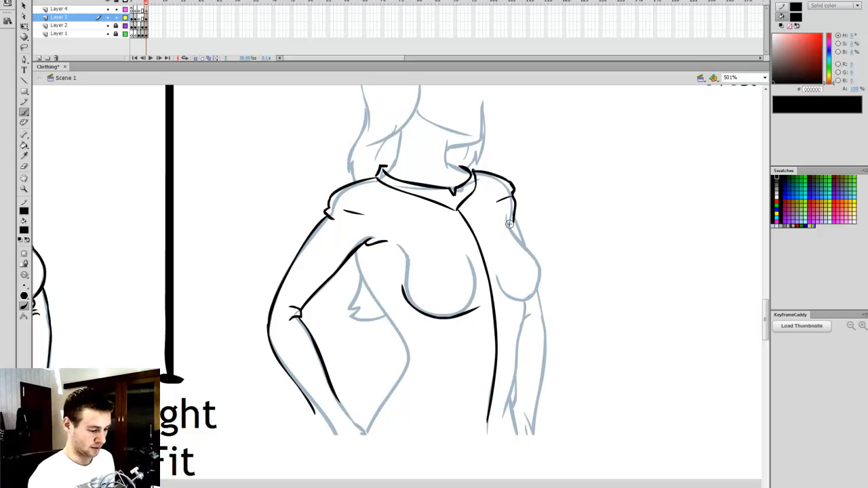
Draw both sides of the jacket's torso with a fold at the near waist, and close it with a curved hem.
mouse_move(507, 219)
left_mouse_down()
mouse_move(542, 285)
mouse_move(510, 352)
left_mouse_up()
mouse_move(108, 33)
left_mouse_down()
mouse_move(107, 25)
mouse_move(108, 33)
left_mouse_up()
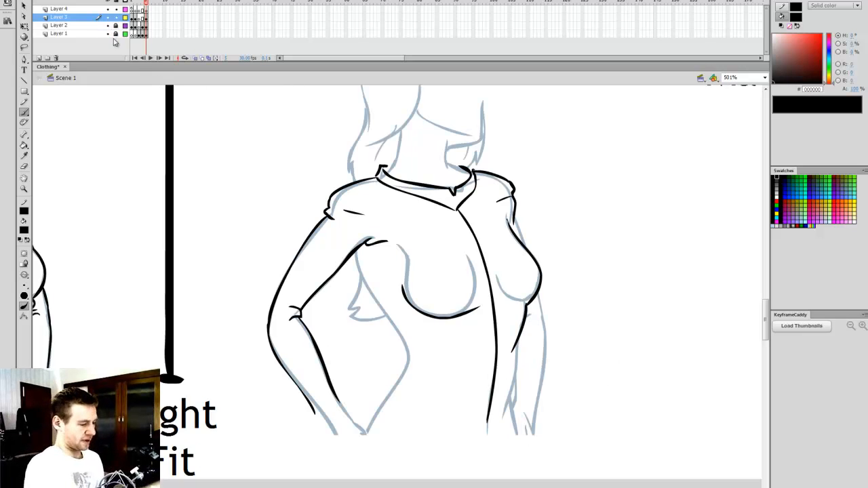
left_click_drag(355, 252, 402, 360)
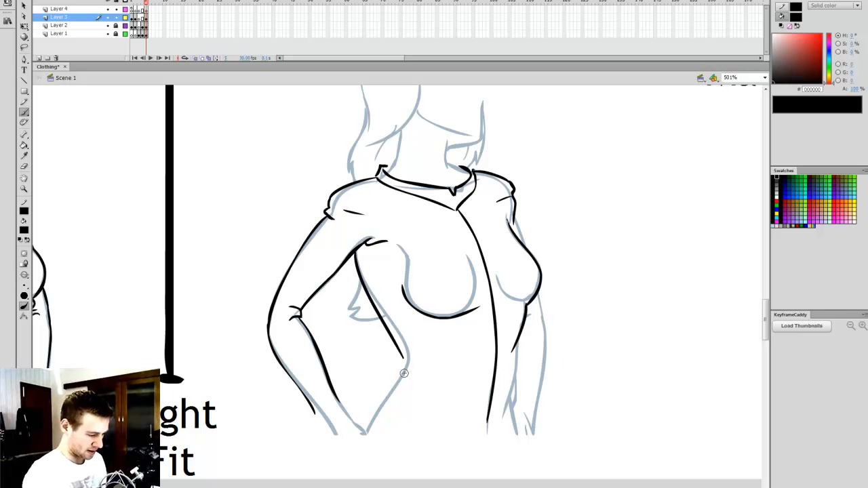
key("ctrl+z")
mouse_move(354, 253)
left_mouse_down()
mouse_move(371, 294)
mouse_move(406, 357)
mouse_move(411, 353)
mouse_move(403, 381)
mouse_move(410, 407)
mouse_move(494, 425)
mouse_move(523, 417)
mouse_move(525, 347)
mouse_move(515, 407)
left_mouse_up()
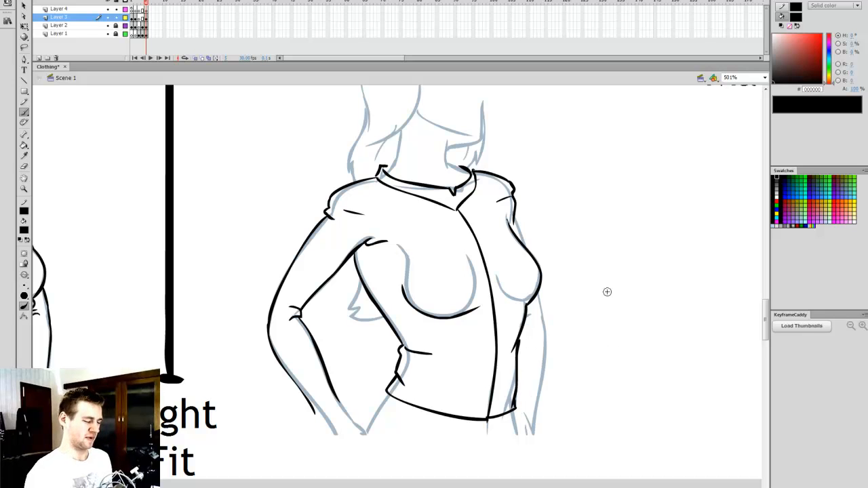
Draw the far arm's sleeve, and check the whole chart's line art with Layer 1 and Layer 2 temporarily hidden.
left_click_drag(519, 205, 526, 252)
mouse_move(541, 292)
left_mouse_down()
mouse_move(555, 336)
mouse_move(537, 398)
left_mouse_up()
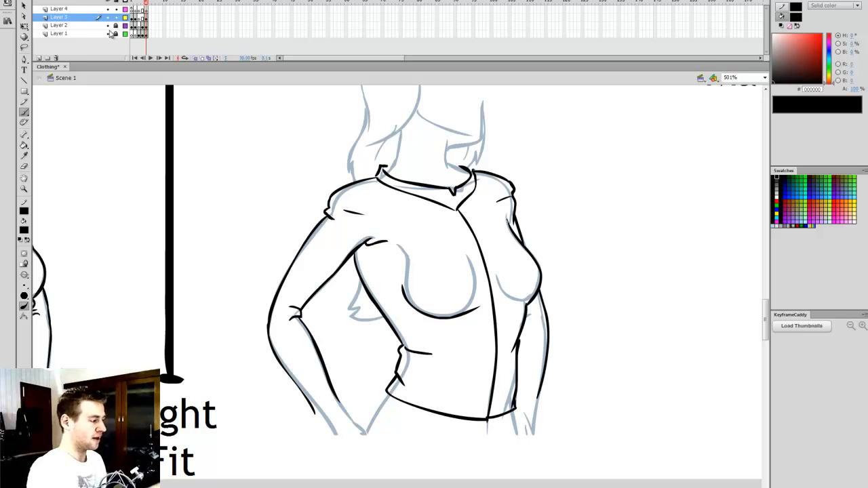
left_click_drag(107, 25, 107, 33)
key("v")
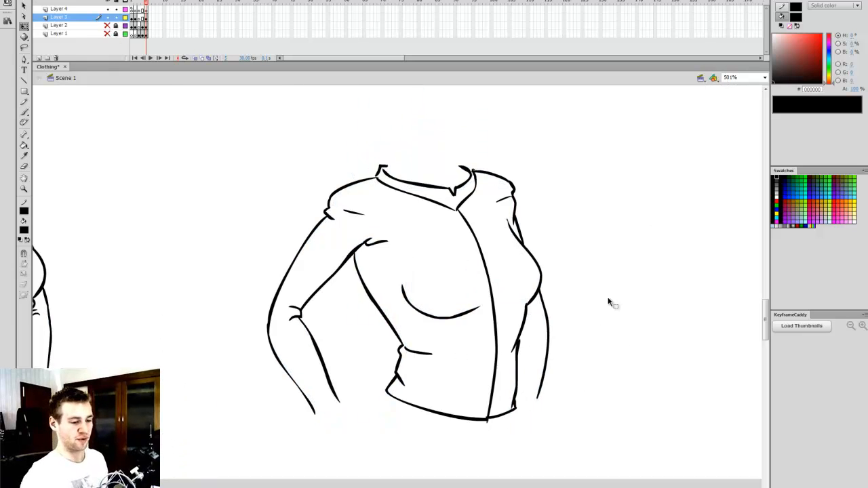
left_click(766, 78)
left_click(743, 86)
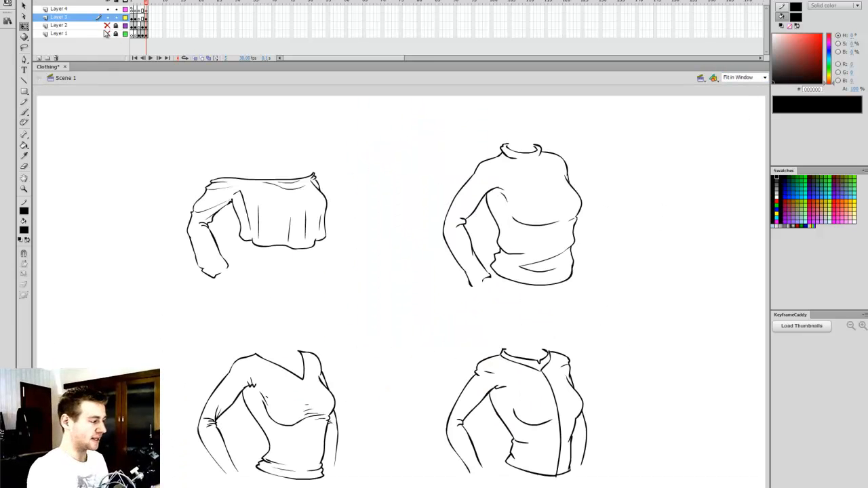
left_click_drag(107, 33, 107, 25)
Insert new keyframes after the current frame on all four layers, and unlock Layer 1 and Layer 2.
mouse_move(150, 10)
left_mouse_down()
mouse_move(151, 35)
mouse_move(116, 34)
left_mouse_up()
key("F6")
left_click(147, 19)
left_click(145, 25)
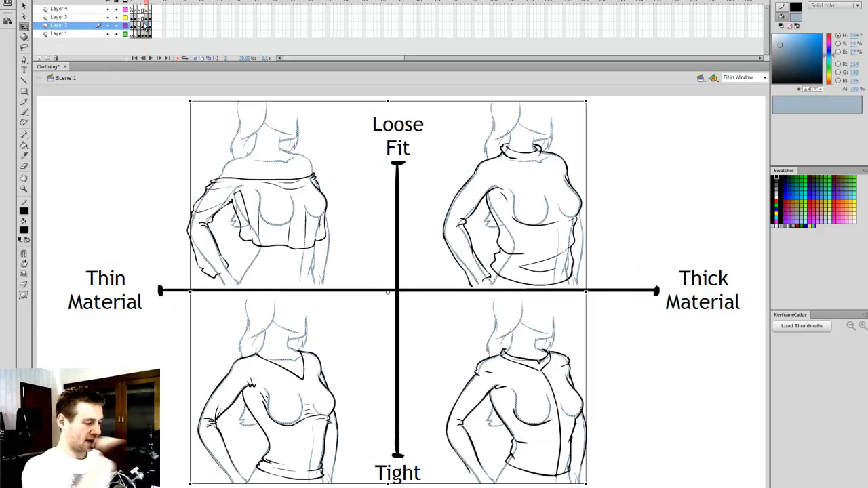
left_click(615, 161)
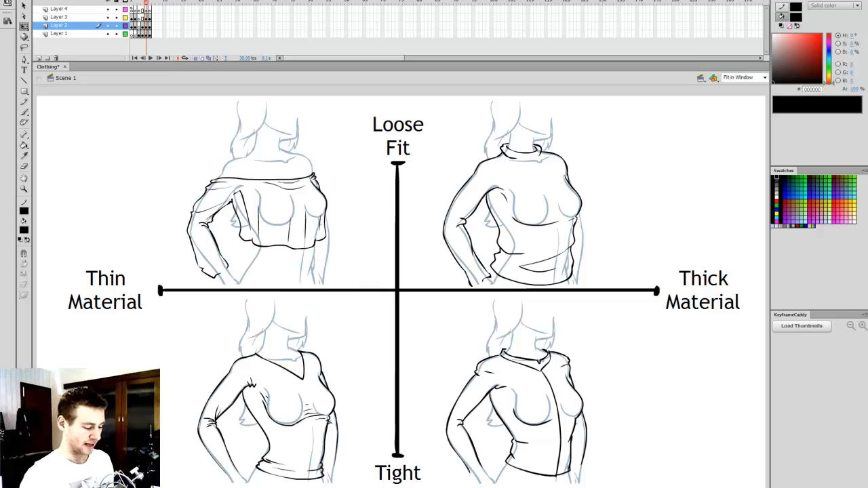
Delete the chart's axes and labels from Layer 1 in the new keyframe.
left_click(151, 25)
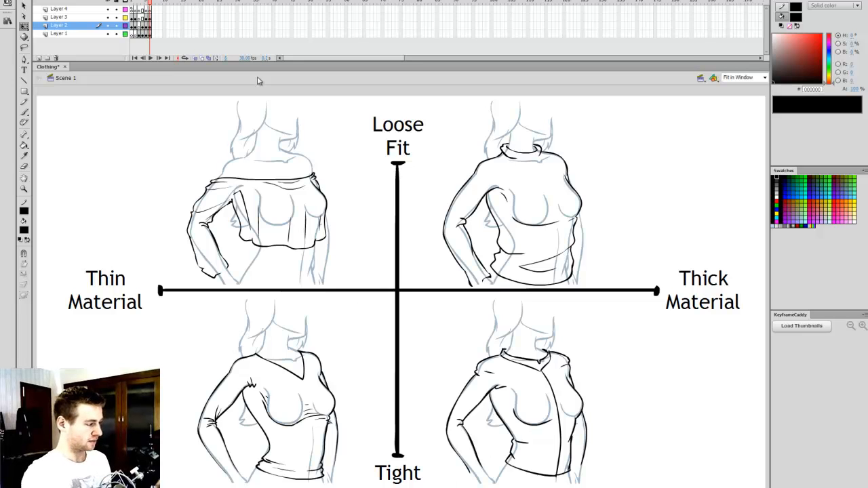
left_click(151, 17)
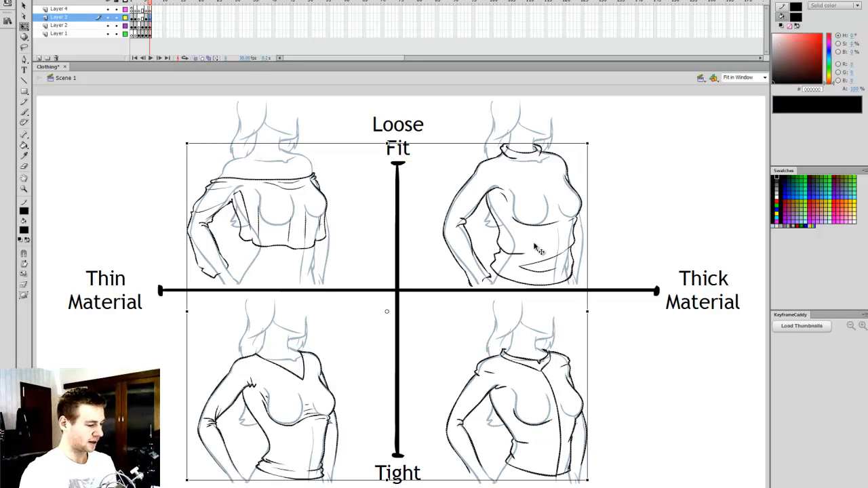
left_click(418, 182)
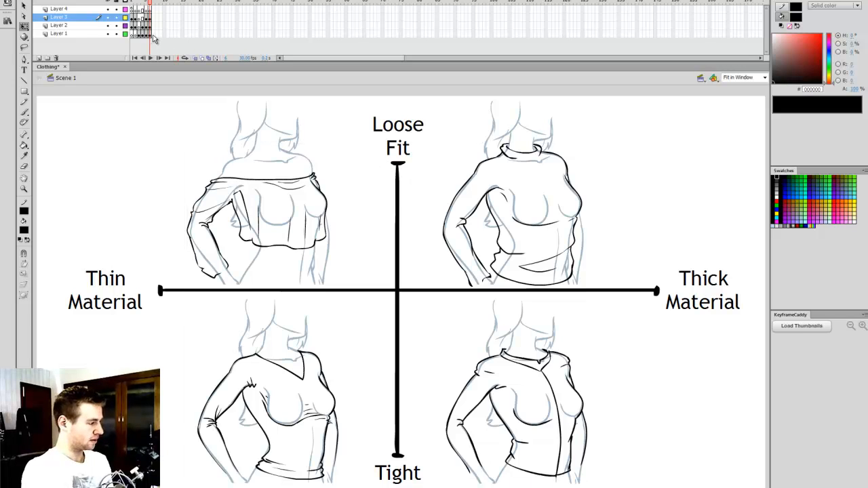
left_click(157, 33)
key("Delete")
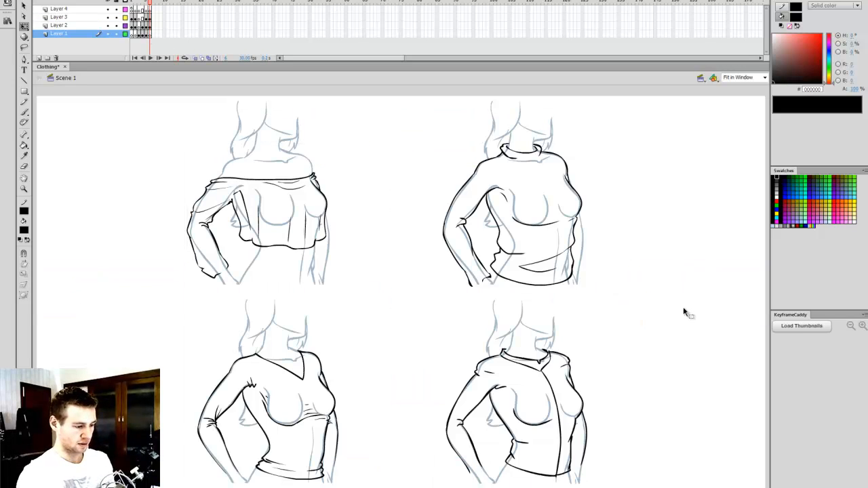
Set the brush's fill color to white (FFFFFF) and select the clothing line art on Layer 3 in the new keyframe.
key("b")
left_click(777, 195)
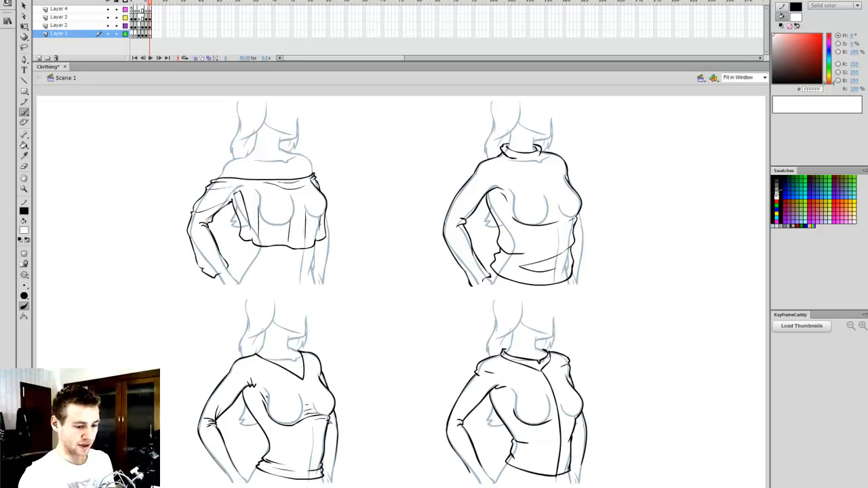
left_click(154, 26)
left_click(153, 18)
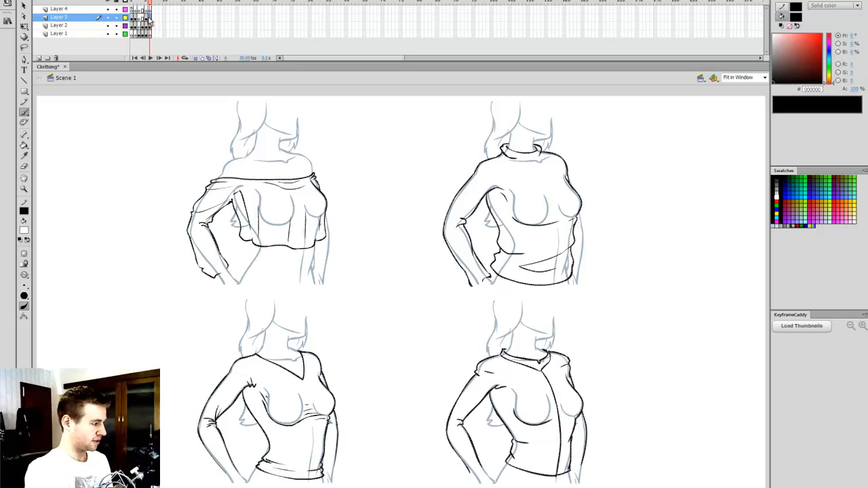